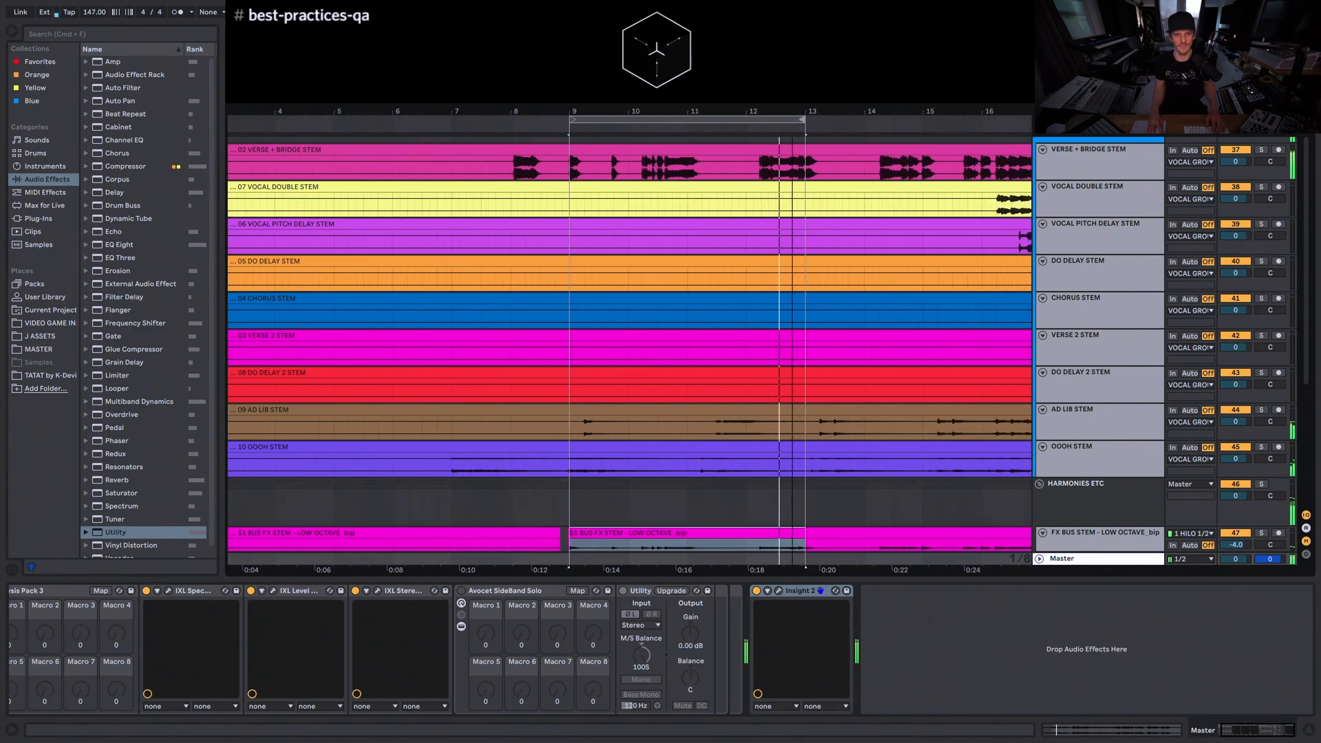
- Unfold the Instrumental Group and solo its Percussion track
scroll(987, 366, up, 2)
scroll(987, 366, up, 2)
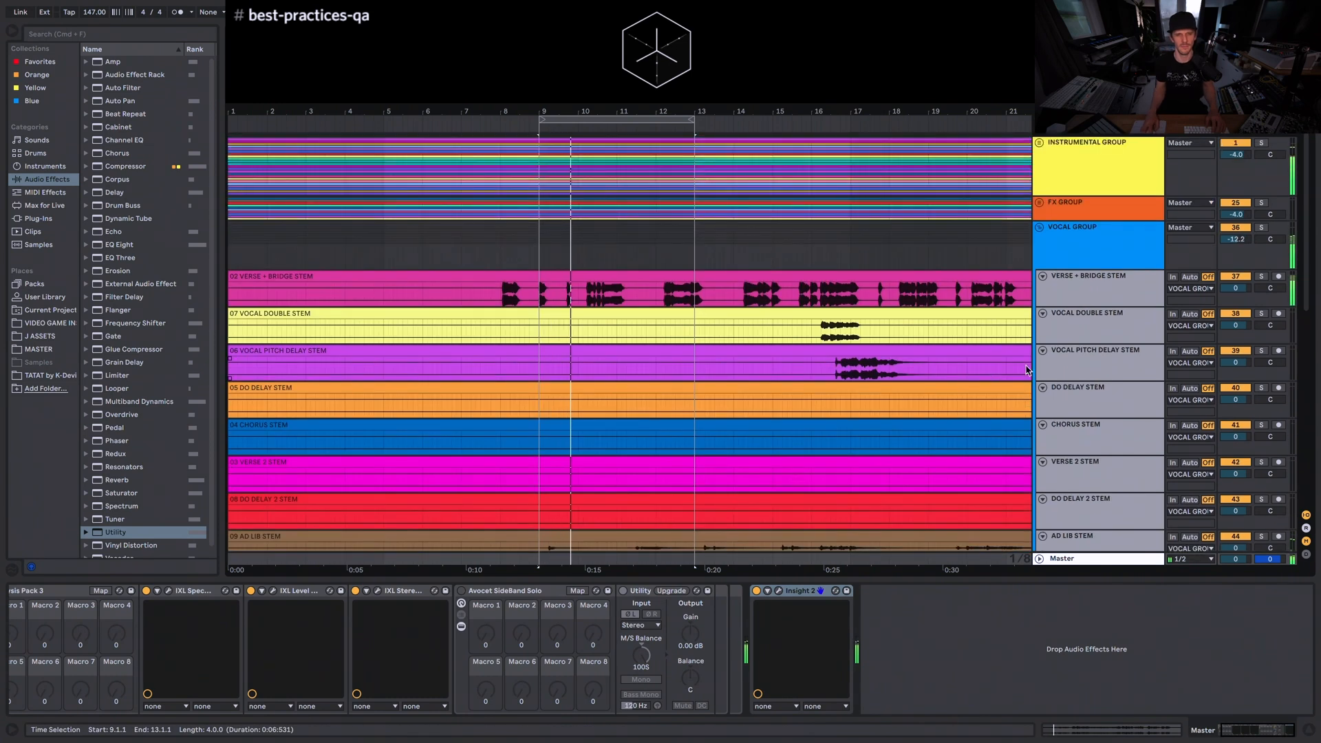
click(1039, 143)
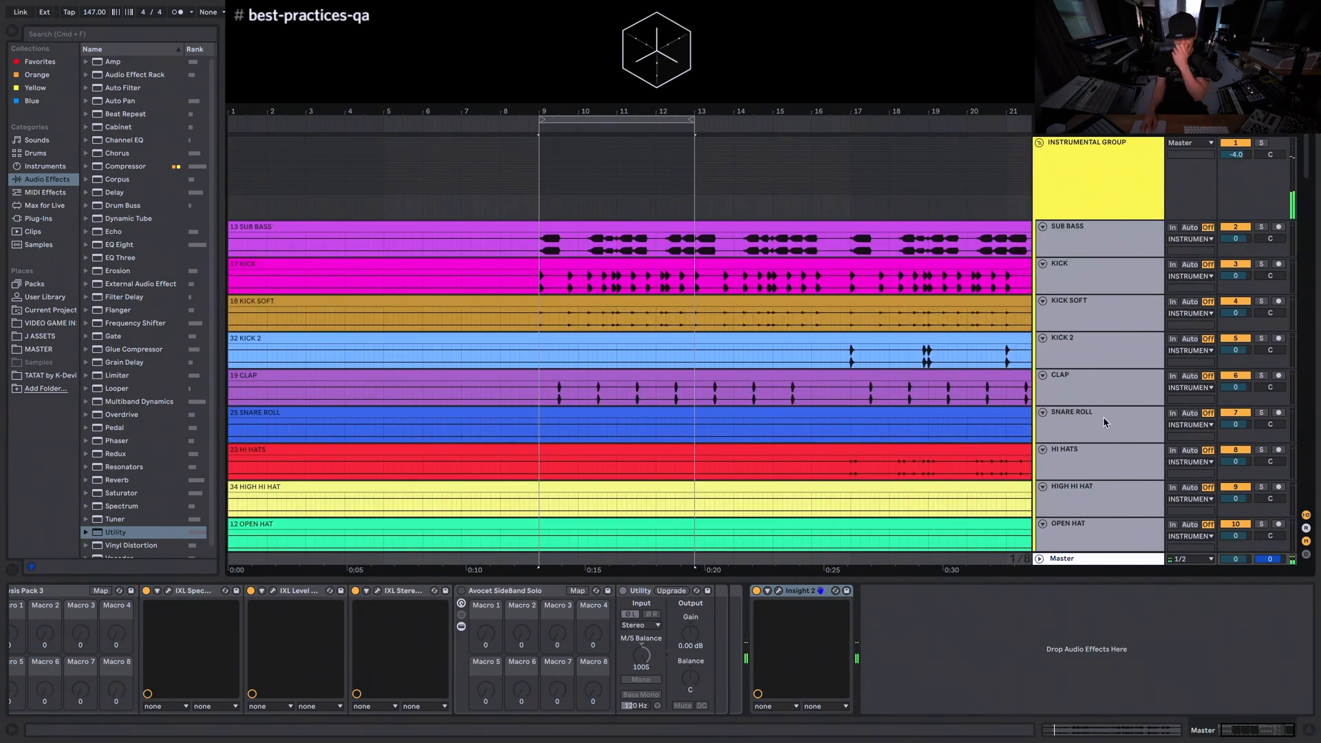
scroll(1102, 417, down, 3)
click(1109, 445)
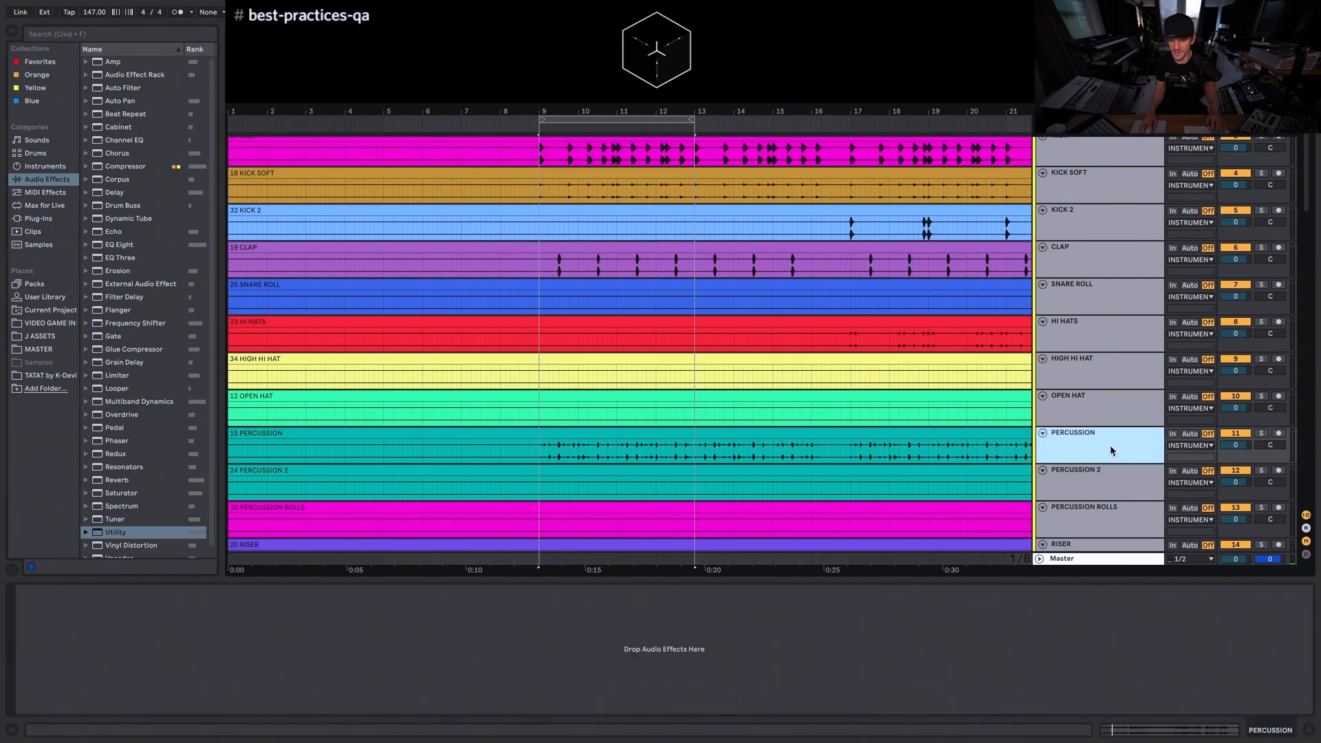
click(1262, 434)
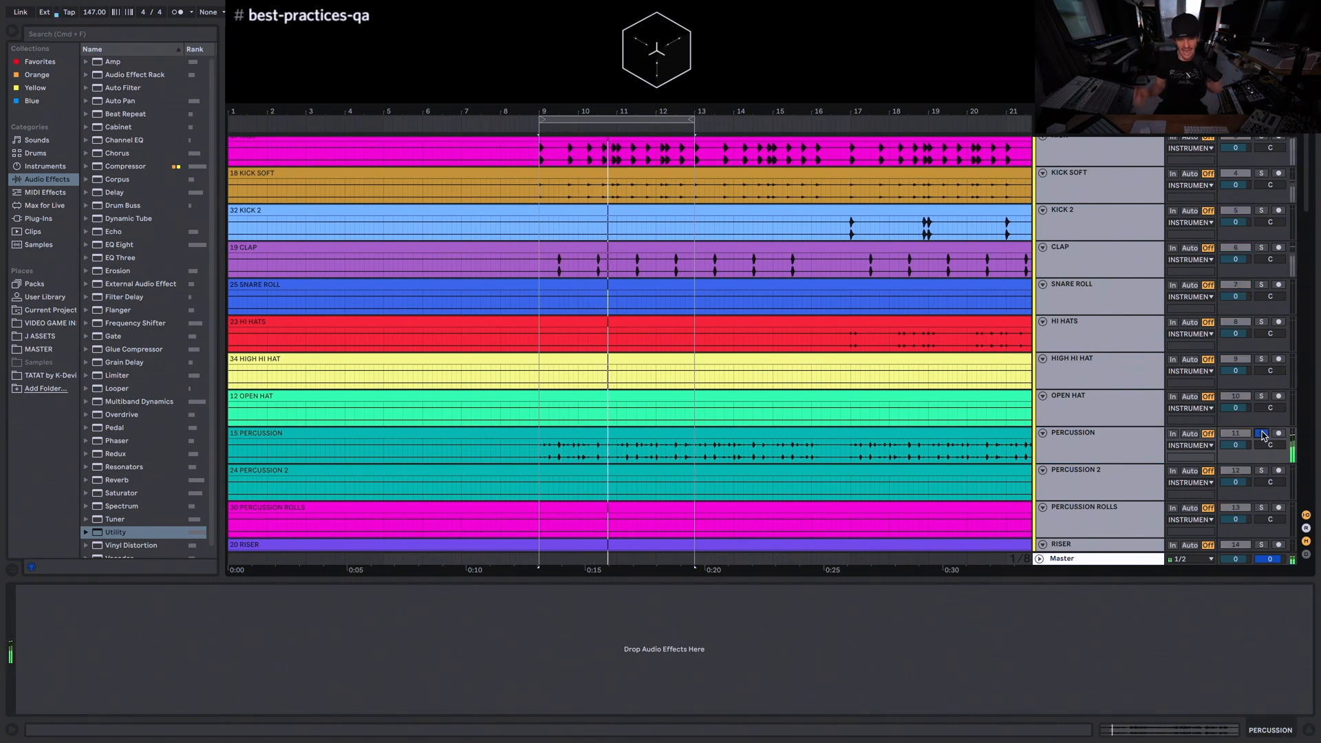
- Audition the Percussion track in the bar 9 to 13 loop, then unsolo and mute it and play the mix without it
drag(587, 108, 599, 289)
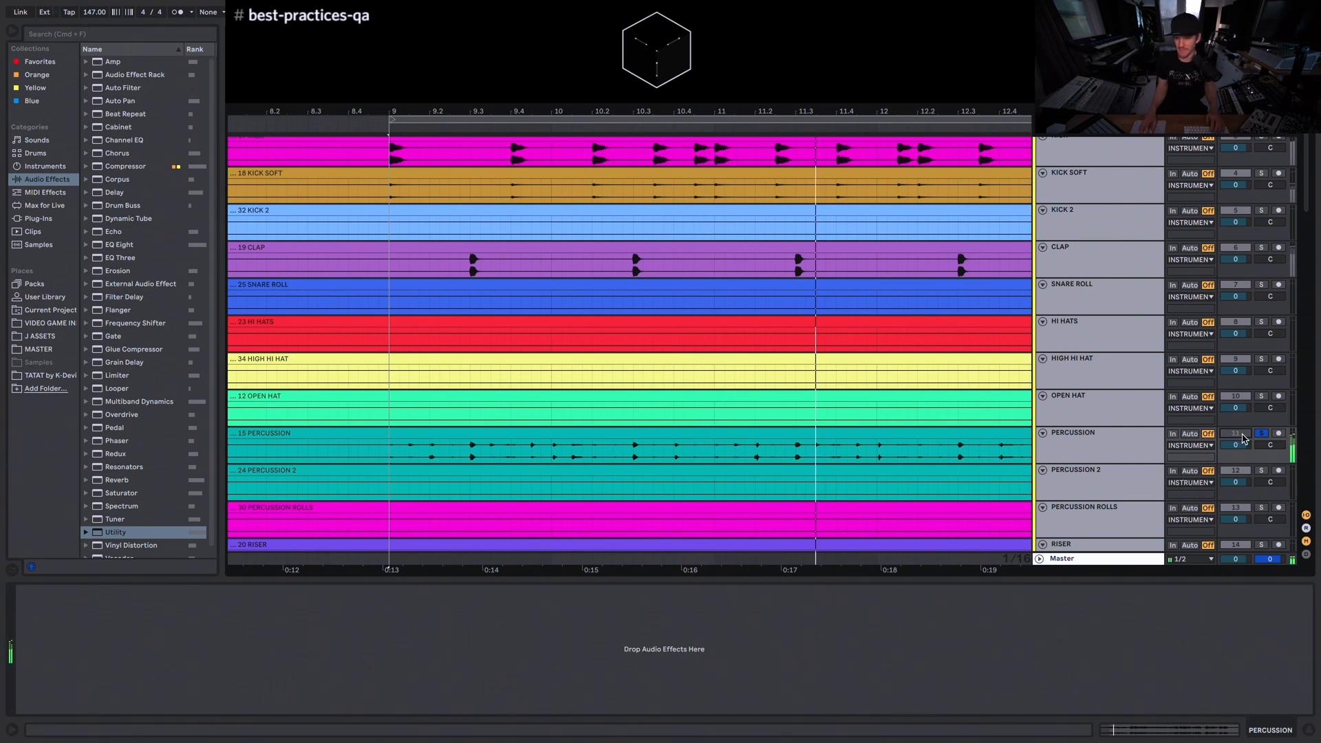
drag(872, 110, 714, 96)
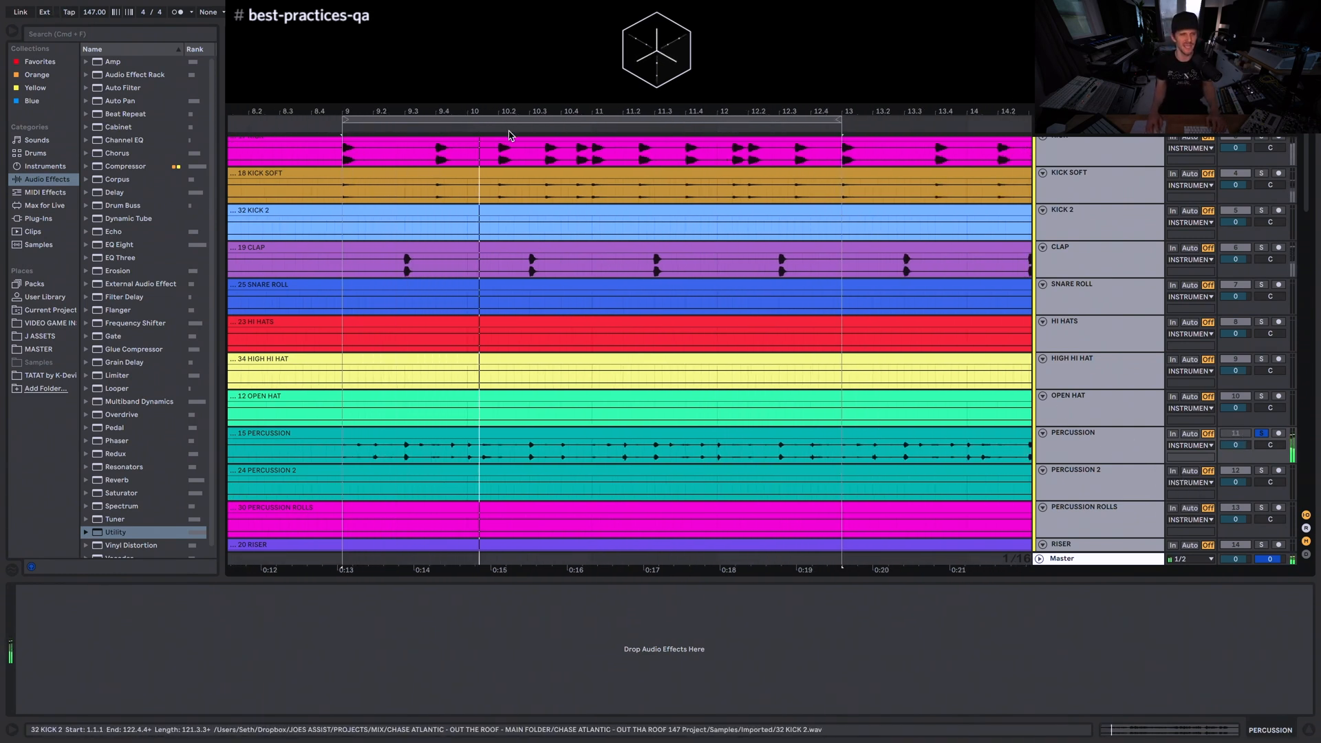
drag(632, 108, 694, 96)
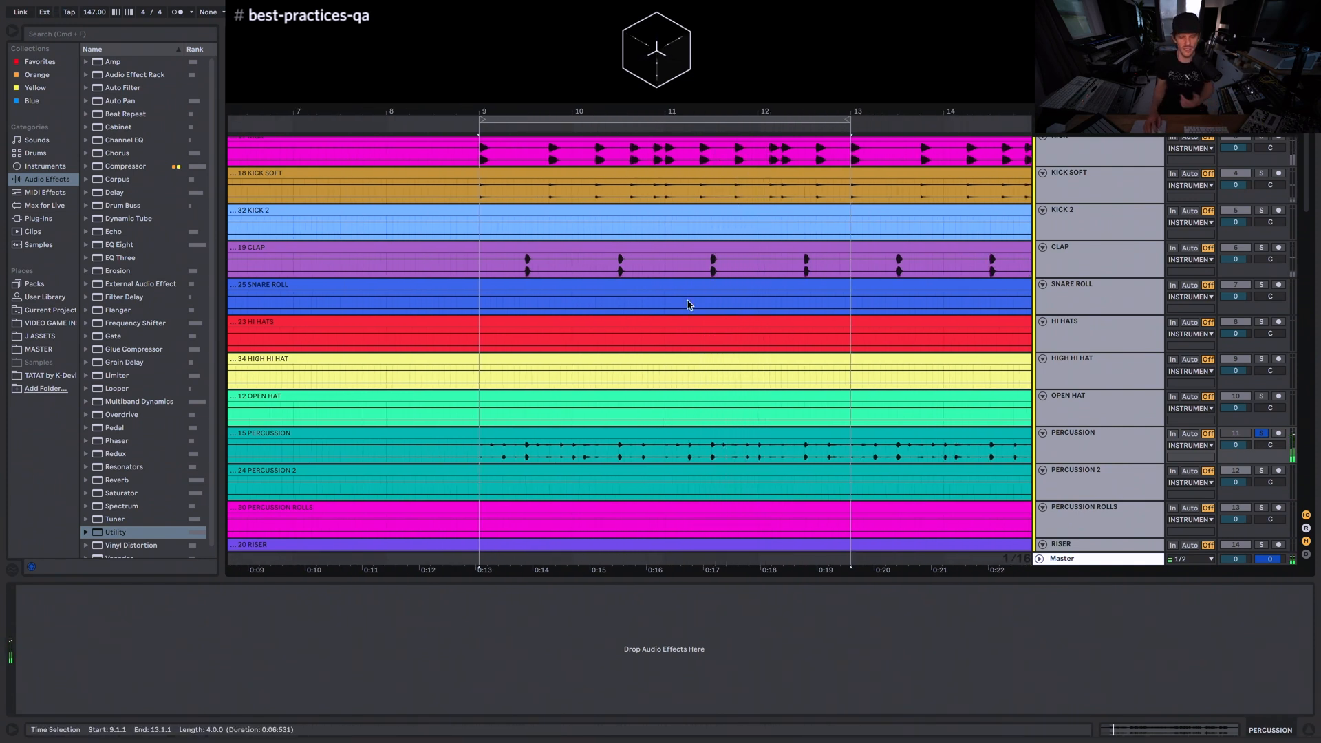
click(1261, 434)
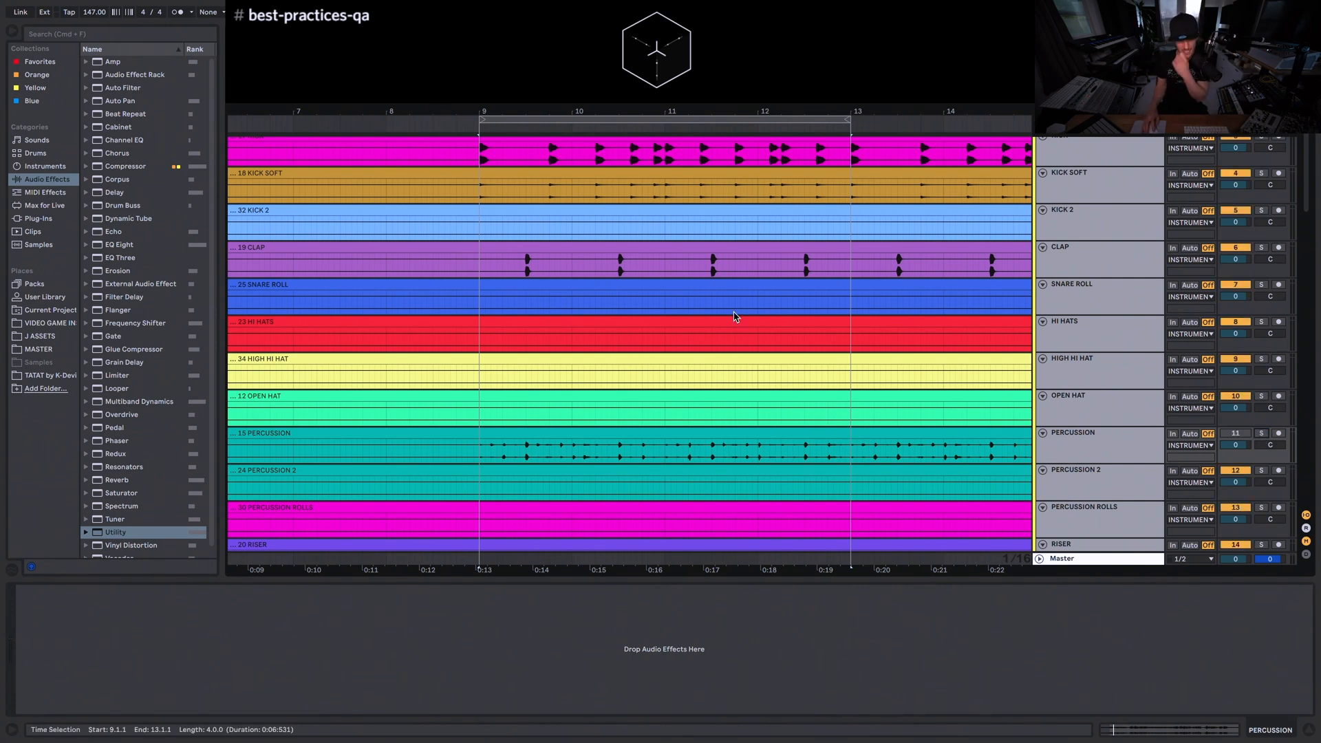
scroll(1151, 273, up, 4)
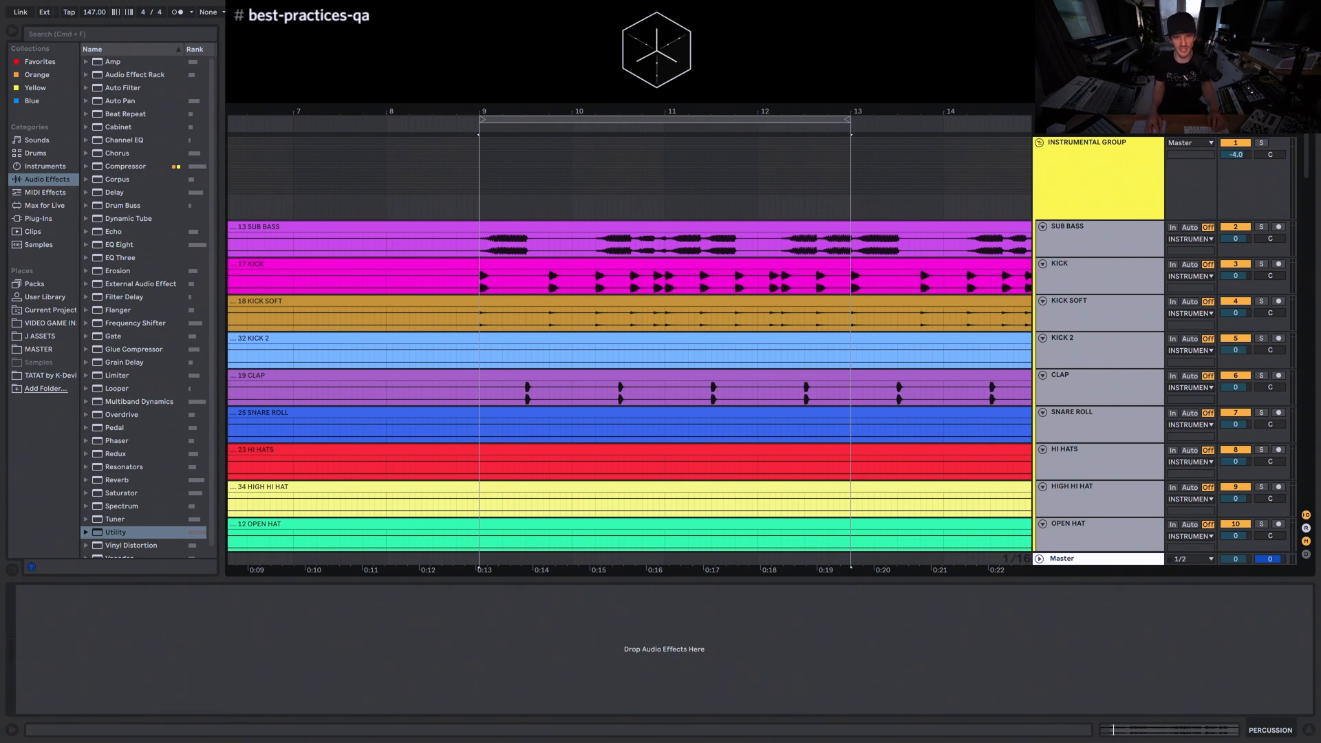
drag(678, 105, 611, 103)
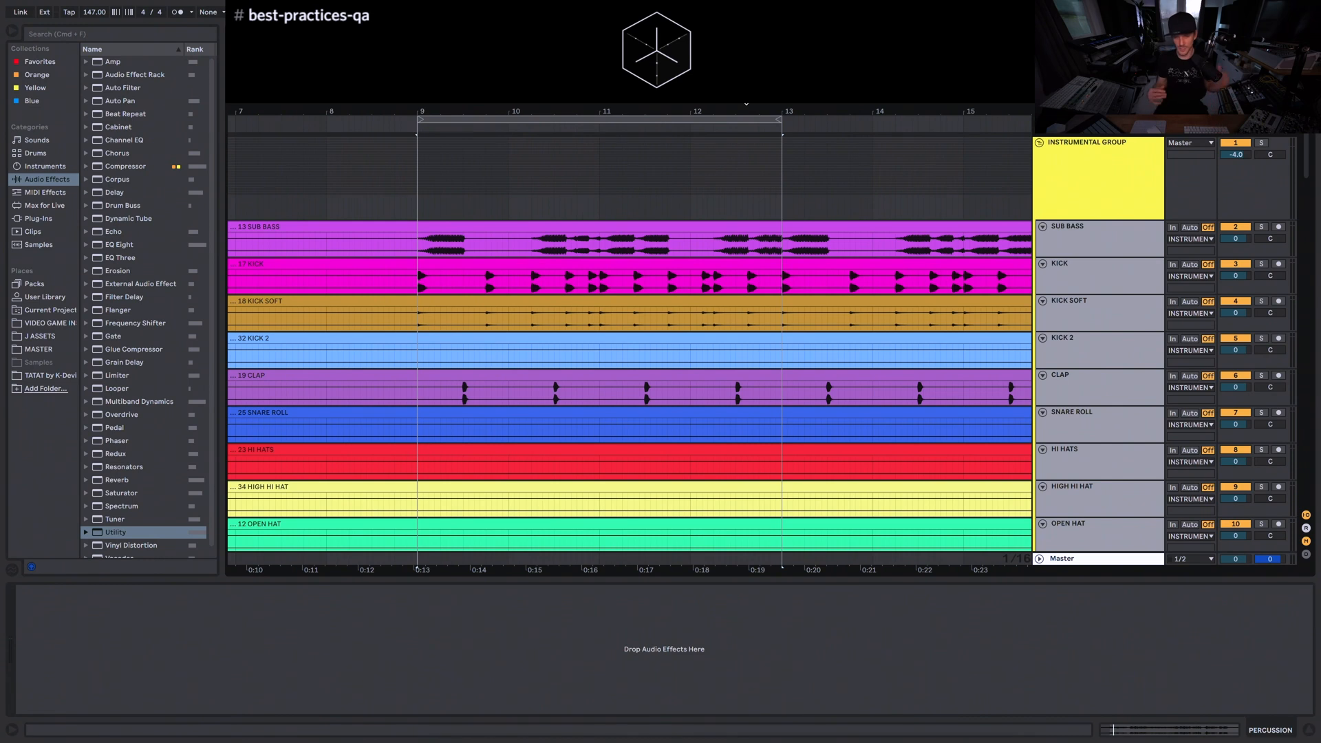
key(space)
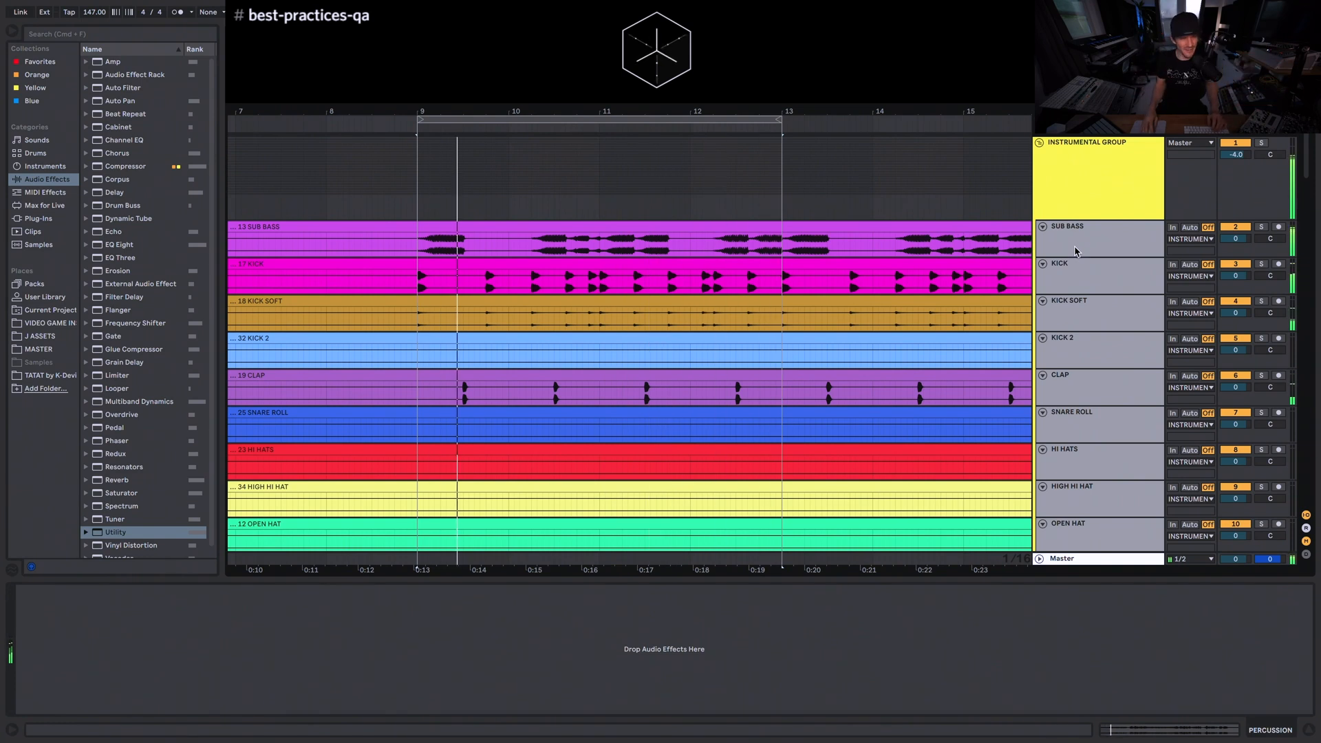
- Add a Utility device to the Master track's chain directly before Insight 2
click(1085, 560)
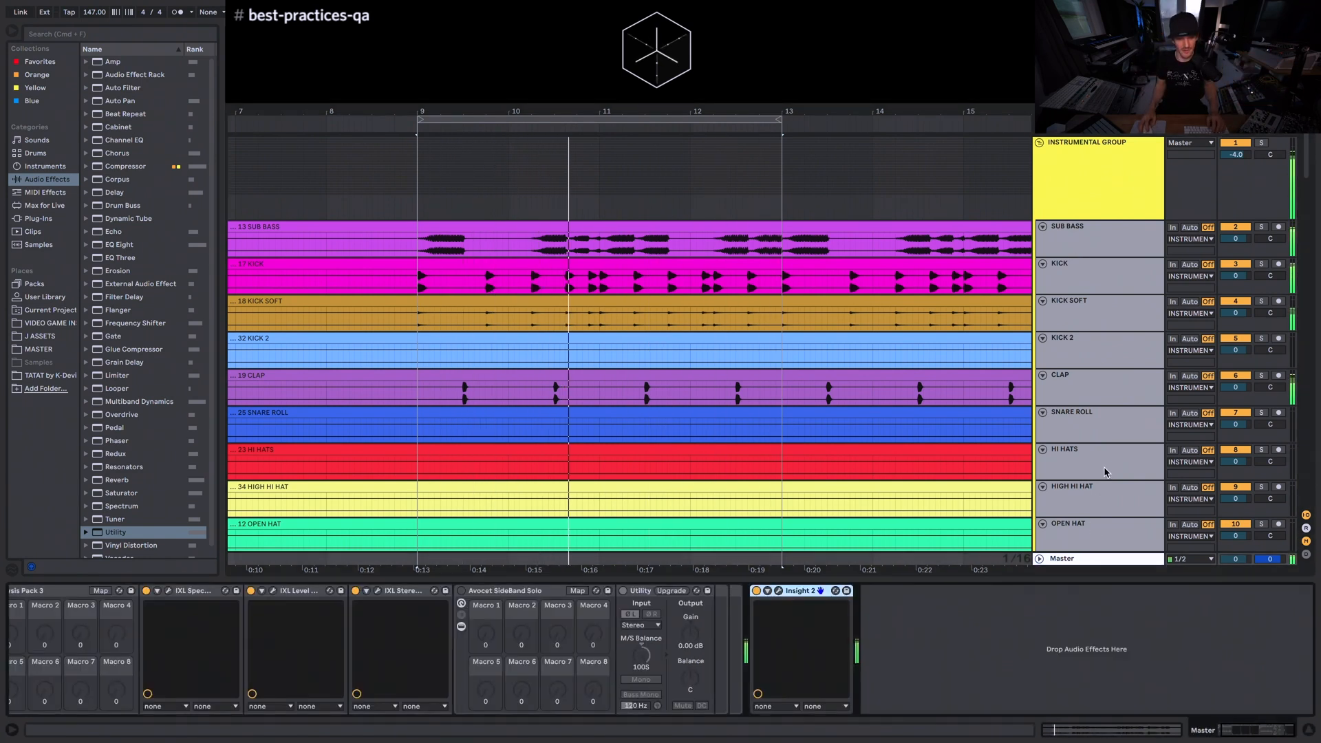
scroll(1105, 469, down, 10)
scroll(1105, 468, down, 5)
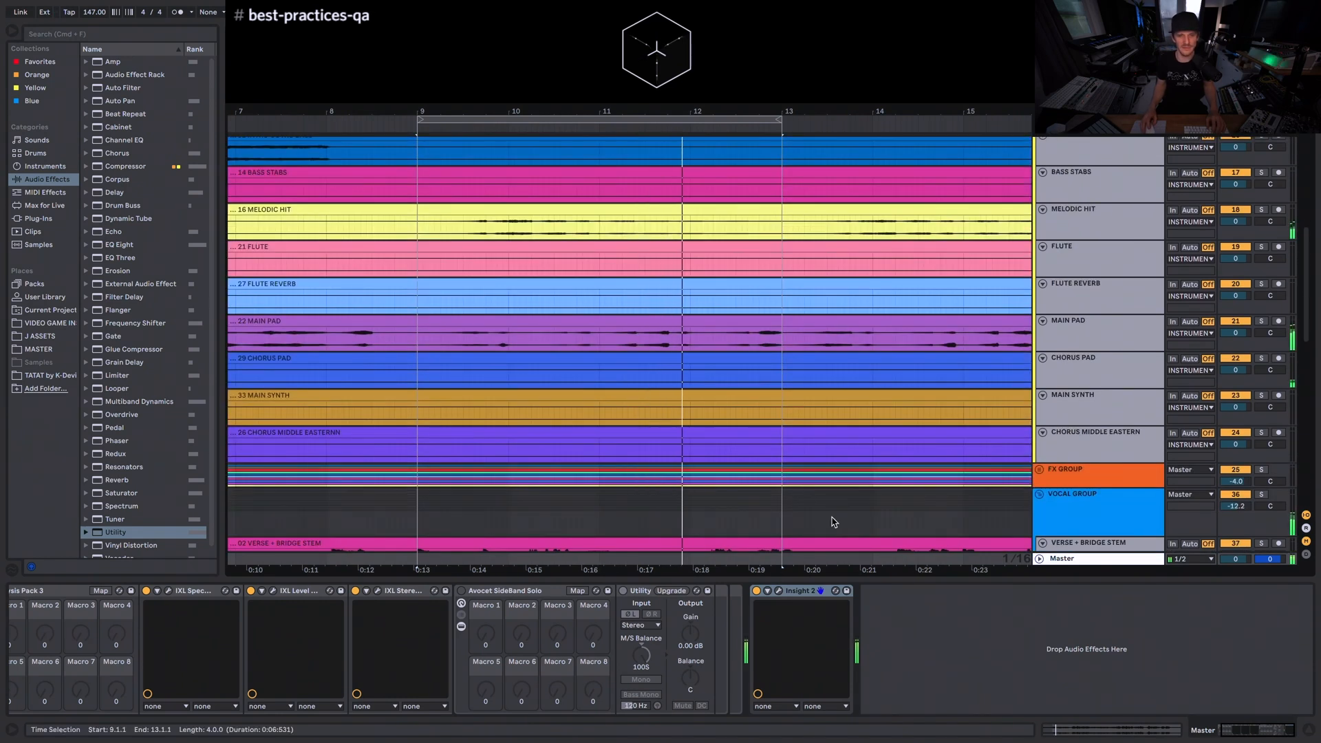
scroll(1077, 426, down, 10)
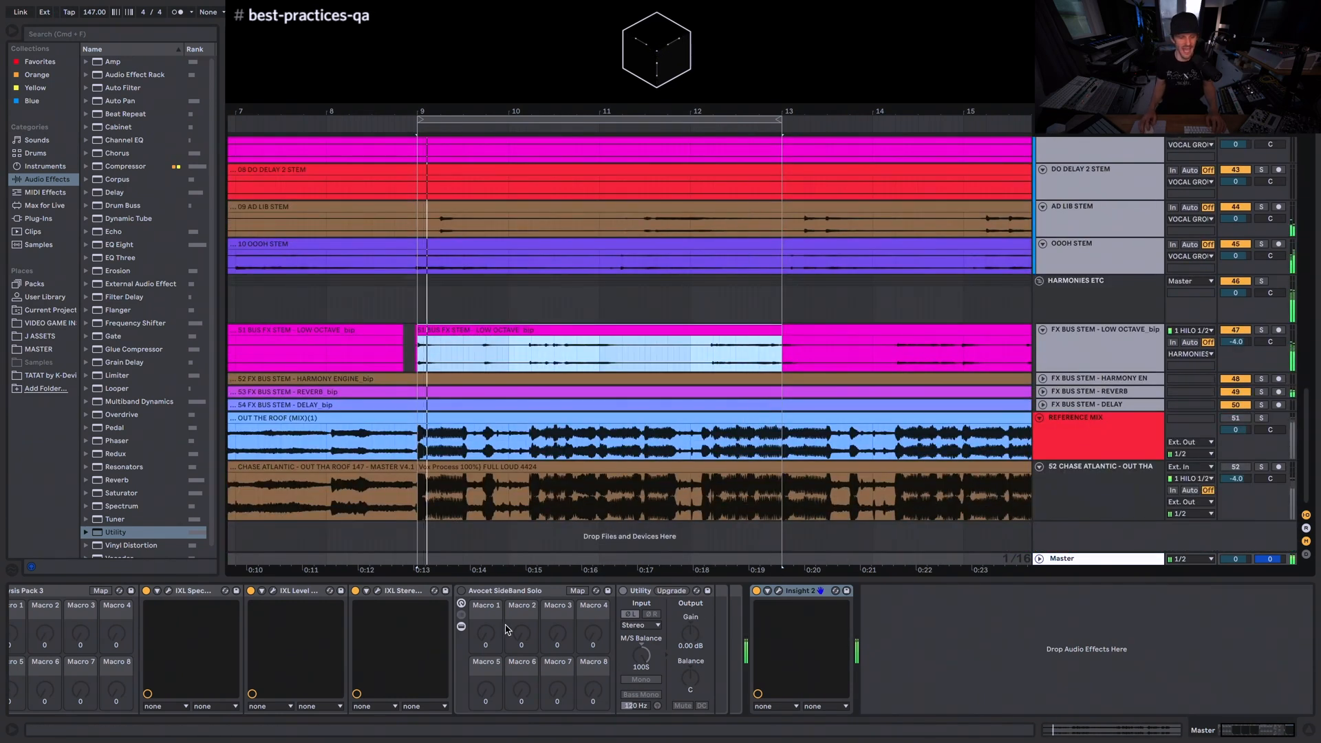
mouse_move(115, 531)
mouse_down()
mouse_move(606, 695)
mouse_move(758, 661)
mouse_up()
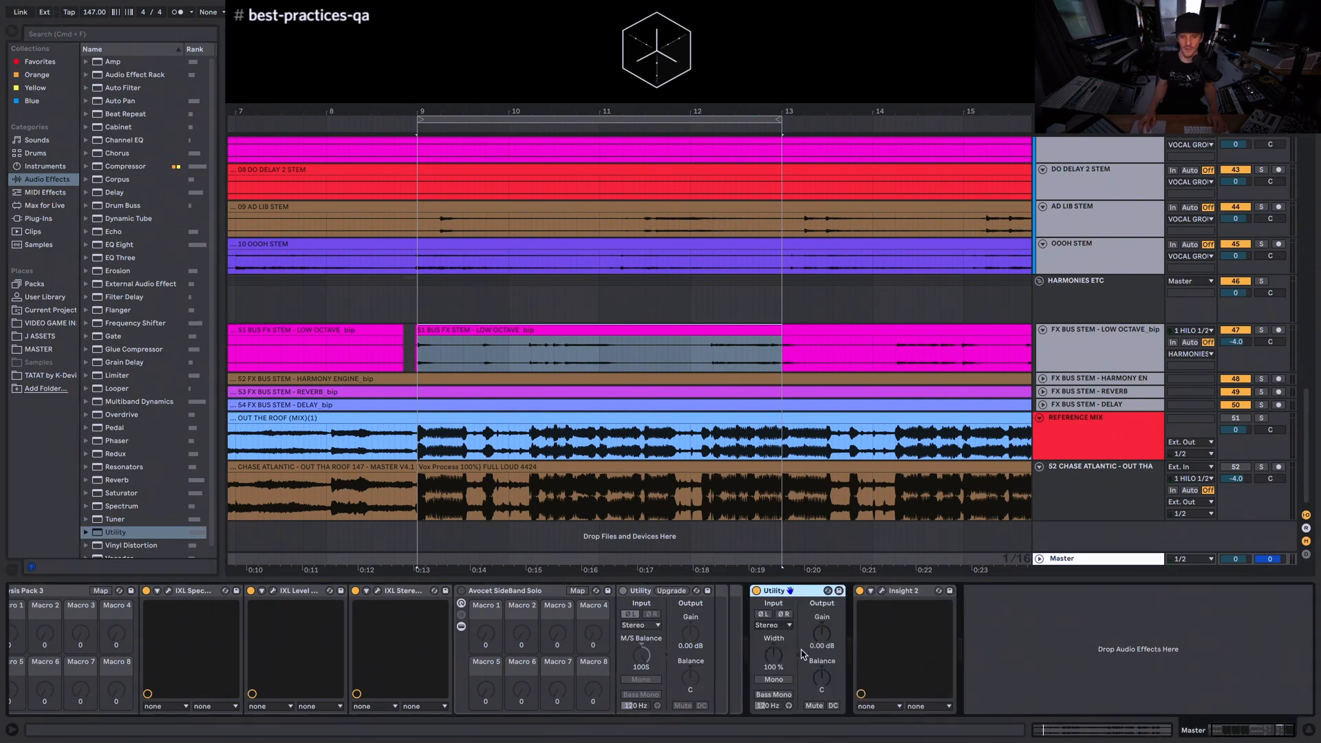
- Compare the mix in mono and stereo during playback by toggling Mono on the Master's new Utility, ending in stereo
click(773, 679)
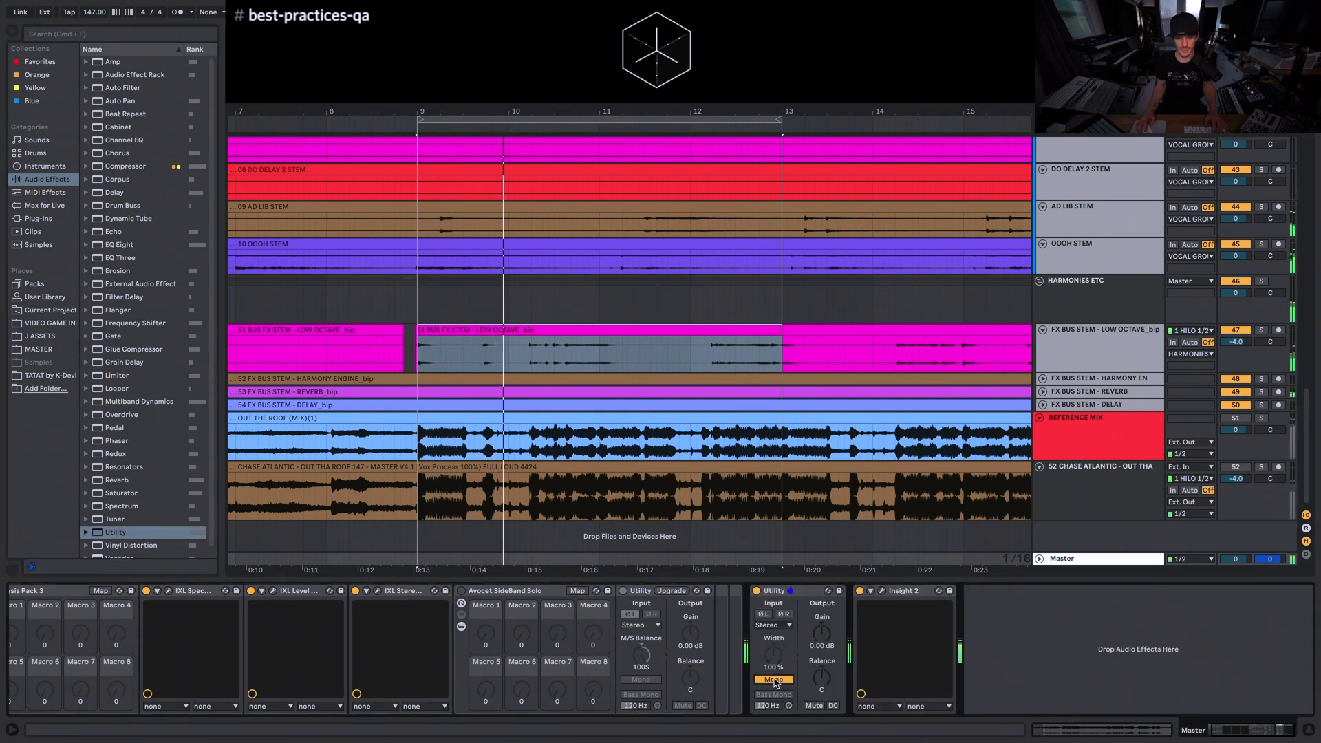
click(773, 680)
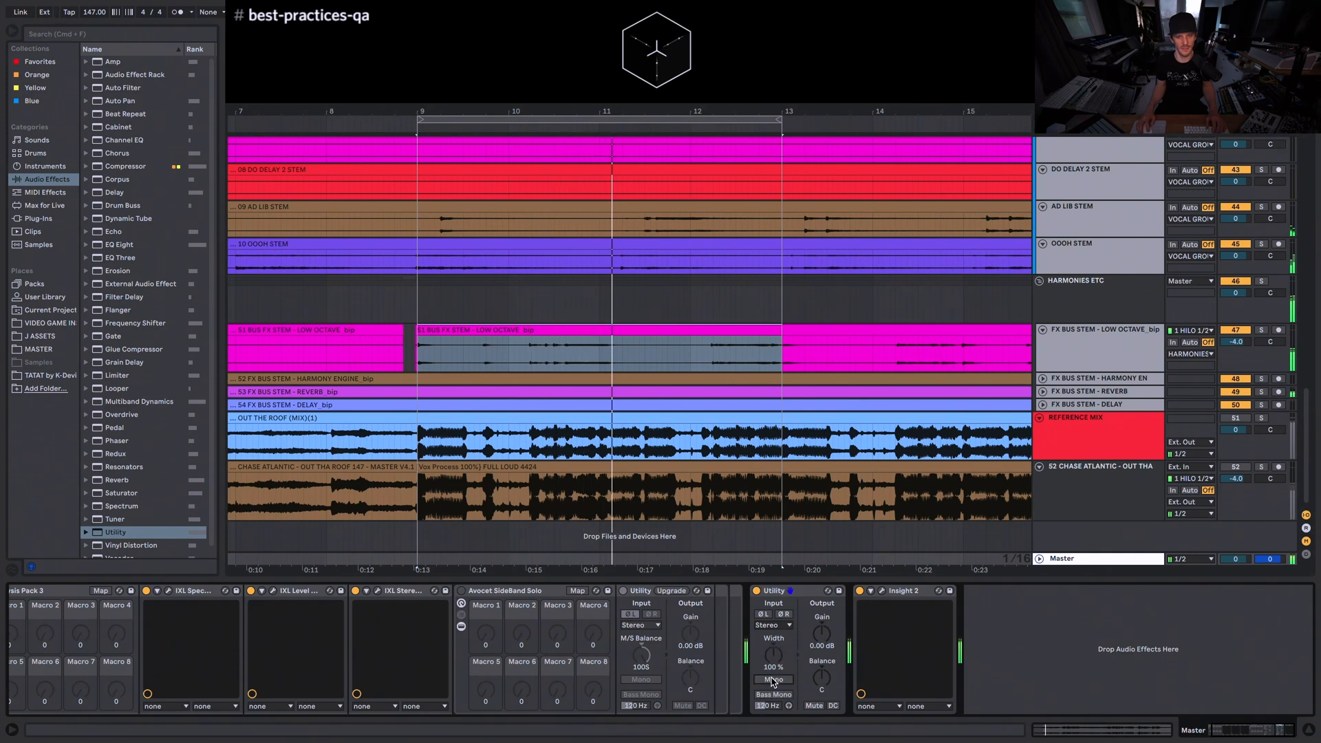
click(772, 679)
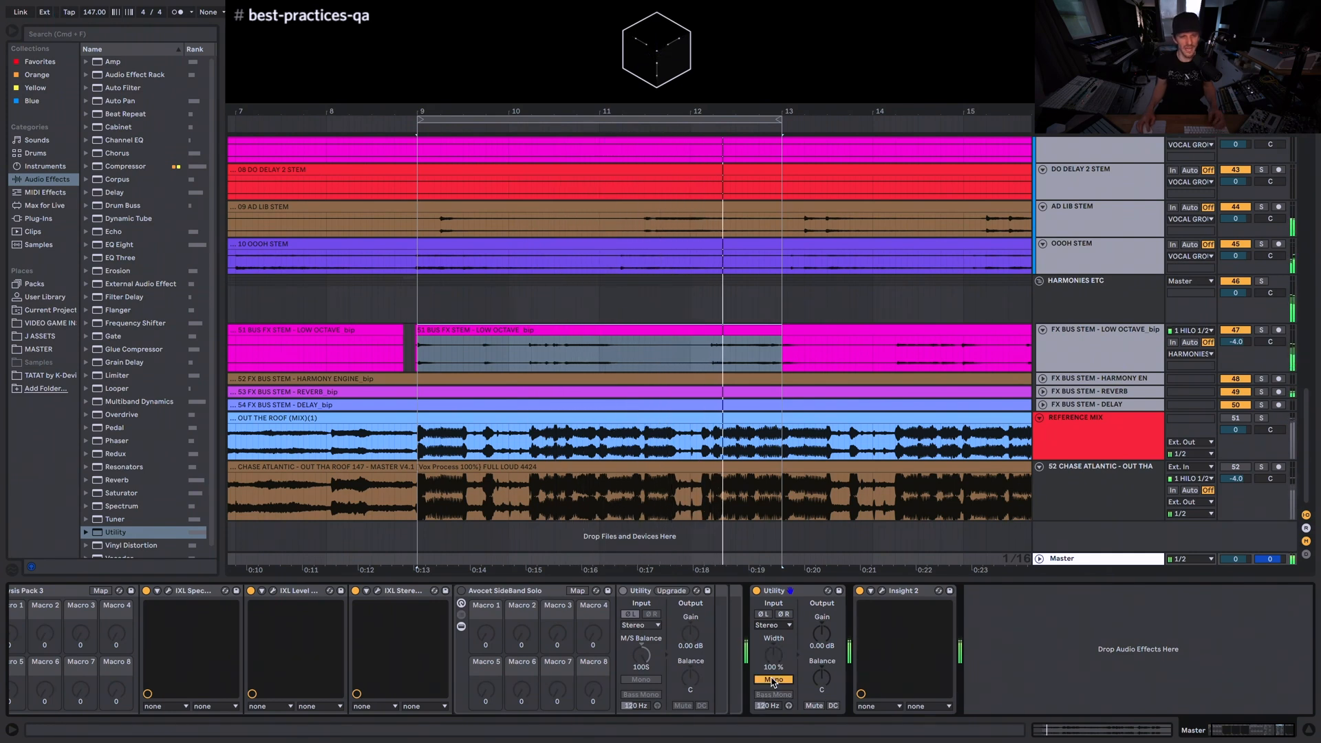
click(773, 680)
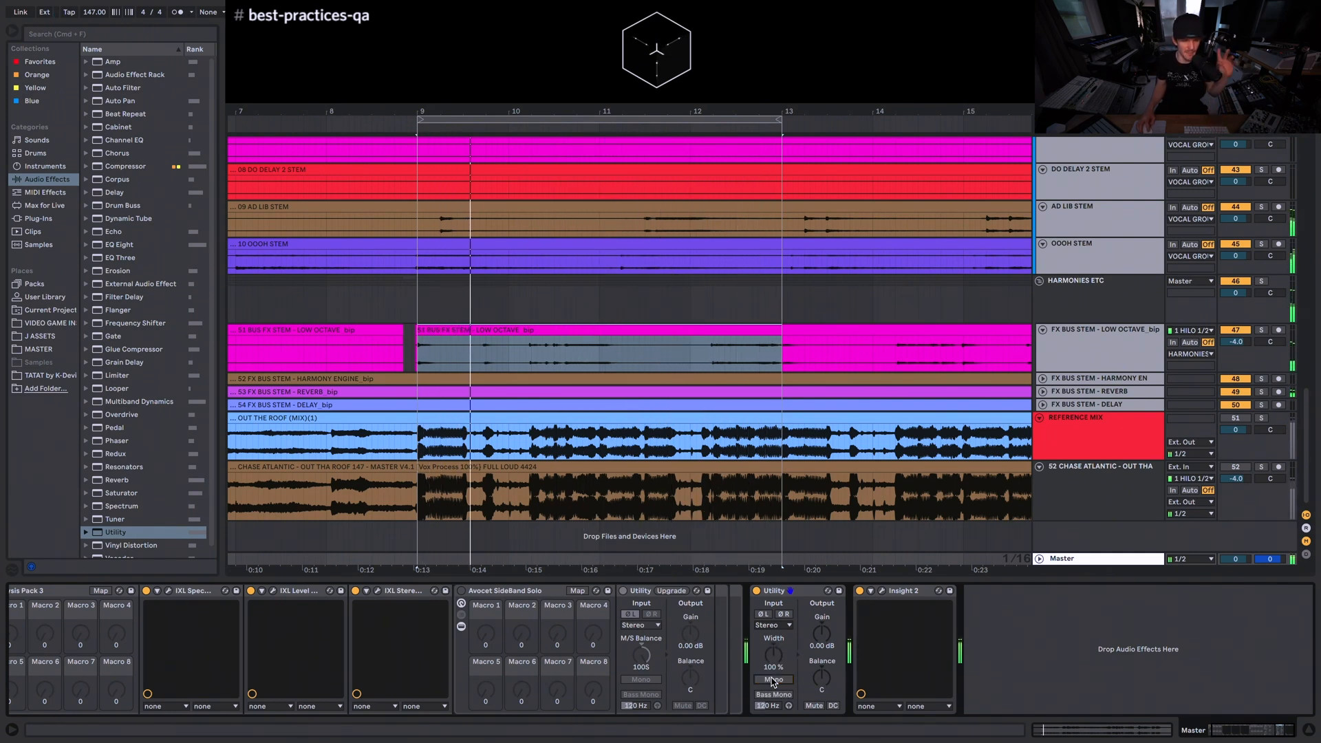
click(773, 680)
click(772, 680)
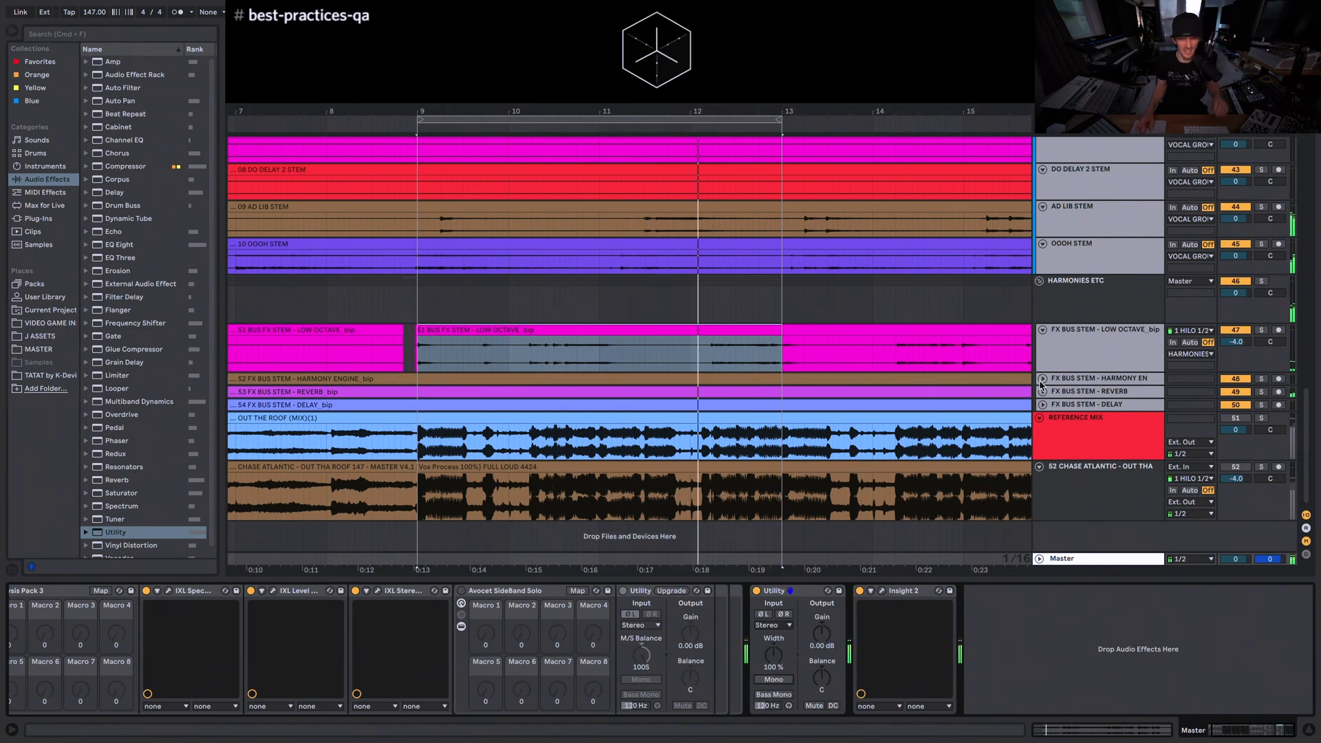
- Audition the Main Pad track in solo, then unsolo and mute it
scroll(1070, 373, up, 5)
scroll(1073, 382, up, 8)
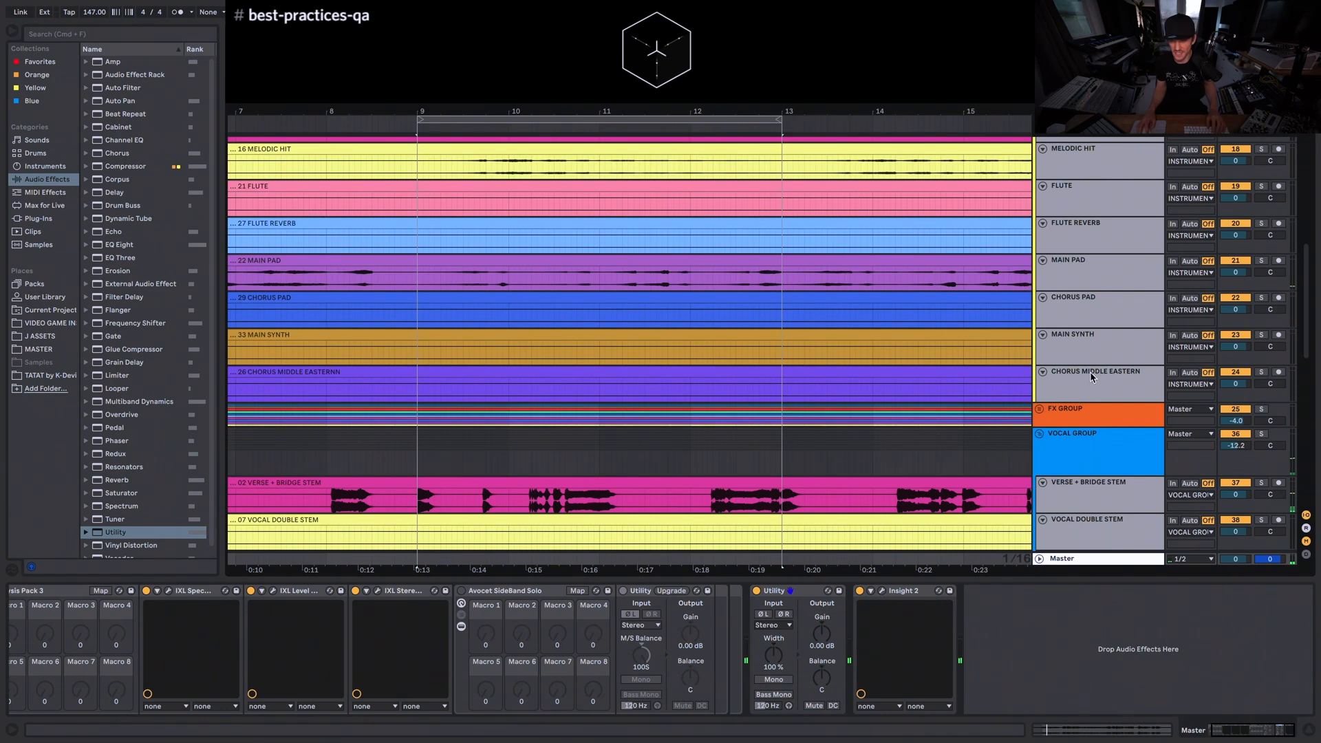
scroll(1094, 372, up, 3)
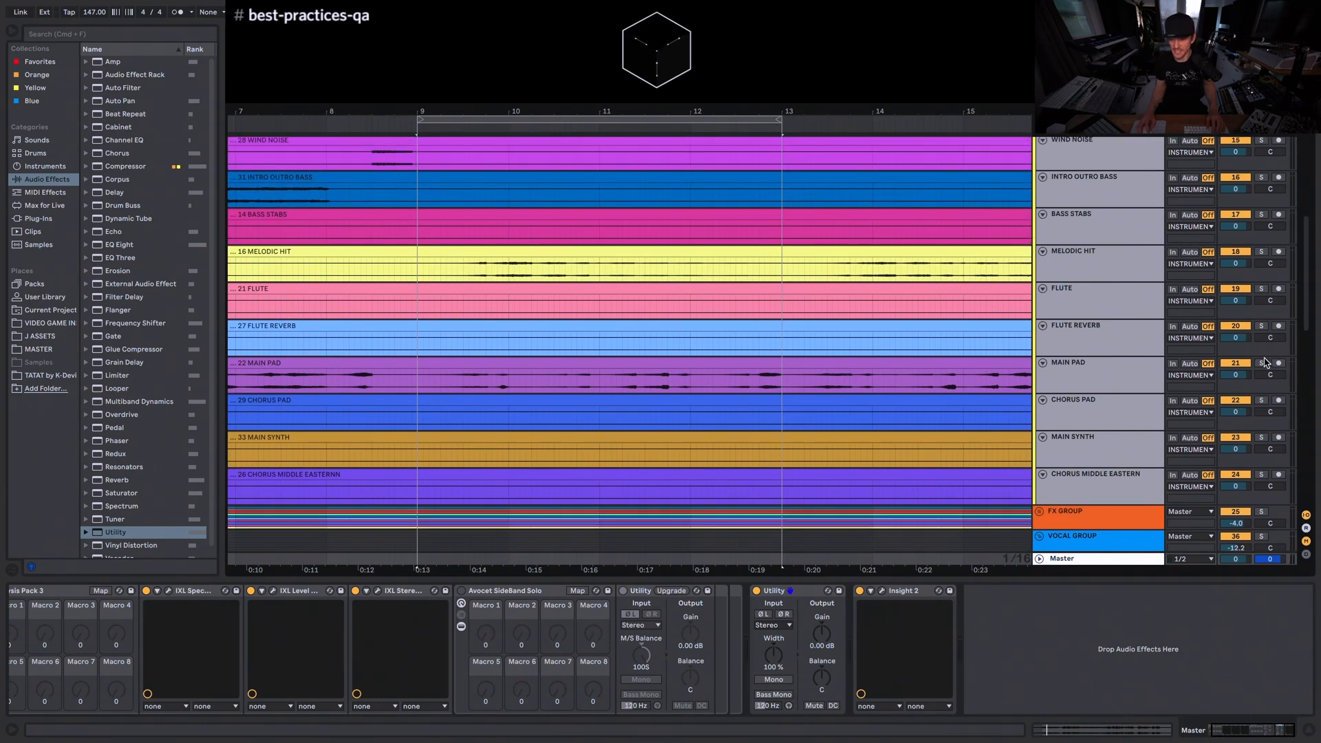
click(1263, 363)
click(1261, 363)
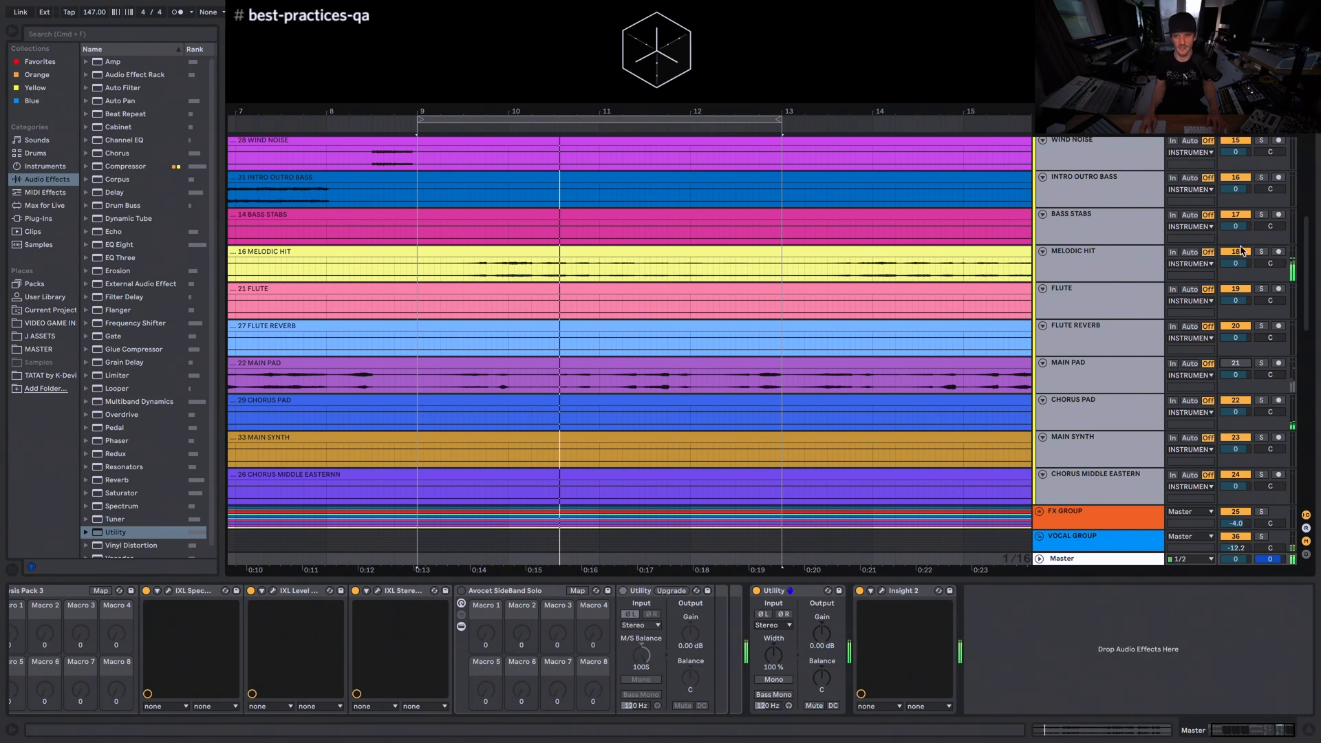
- Check the loop with Mono enabled in the Master's new Utility, then bypass that device and stop playback
scroll(1101, 268, down, 5)
scroll(1101, 271, down, 7)
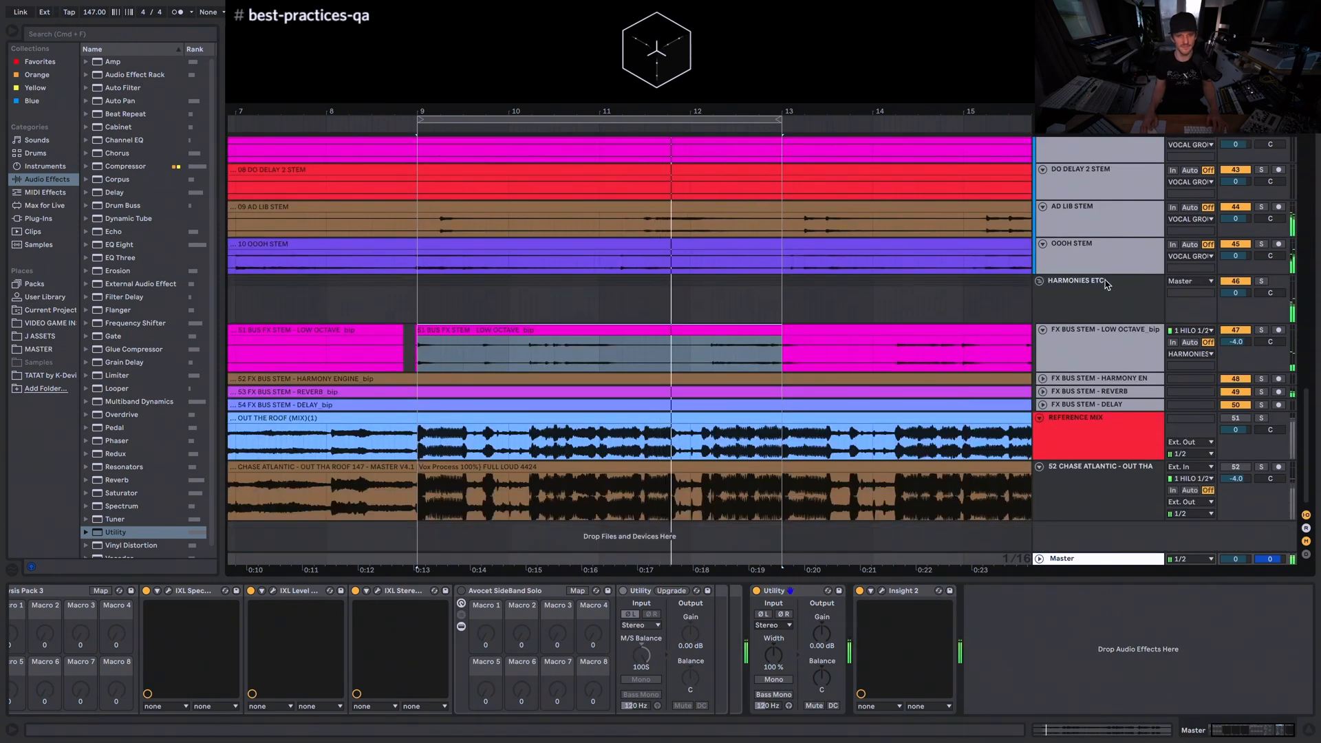
click(775, 680)
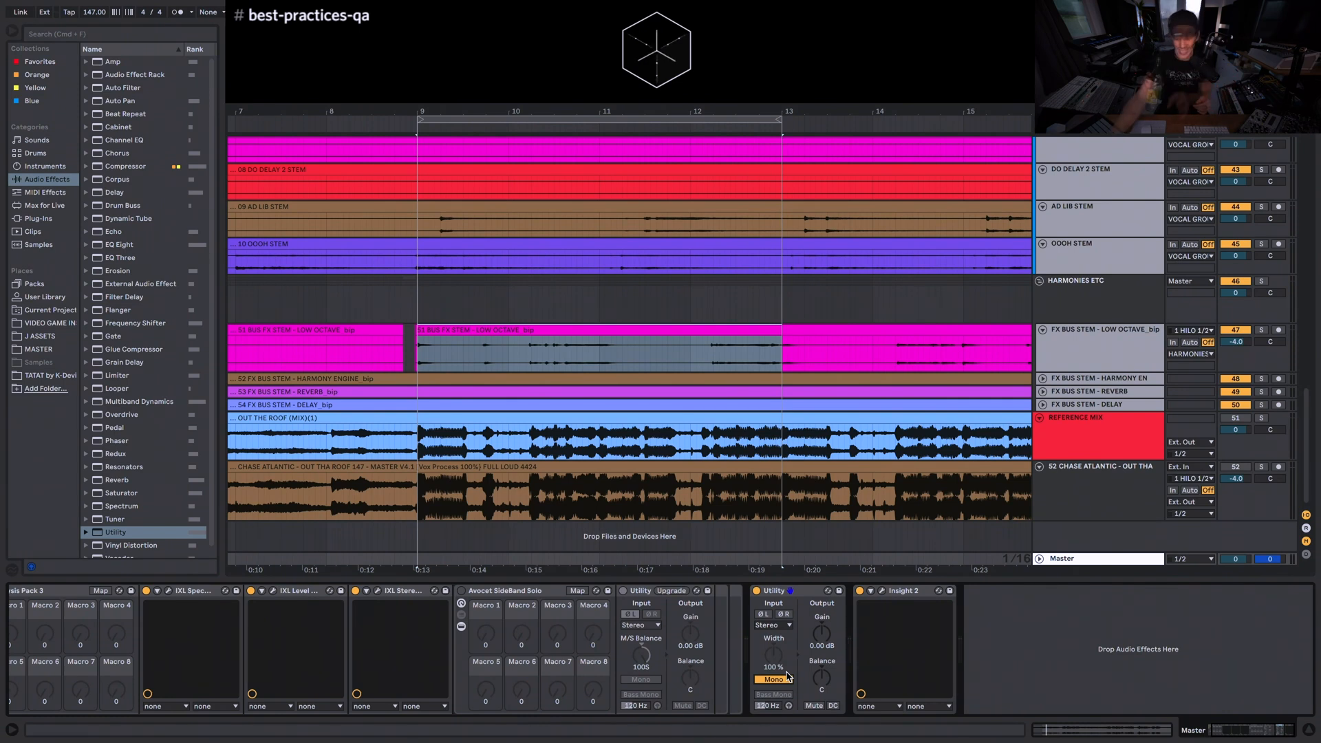
key(space)
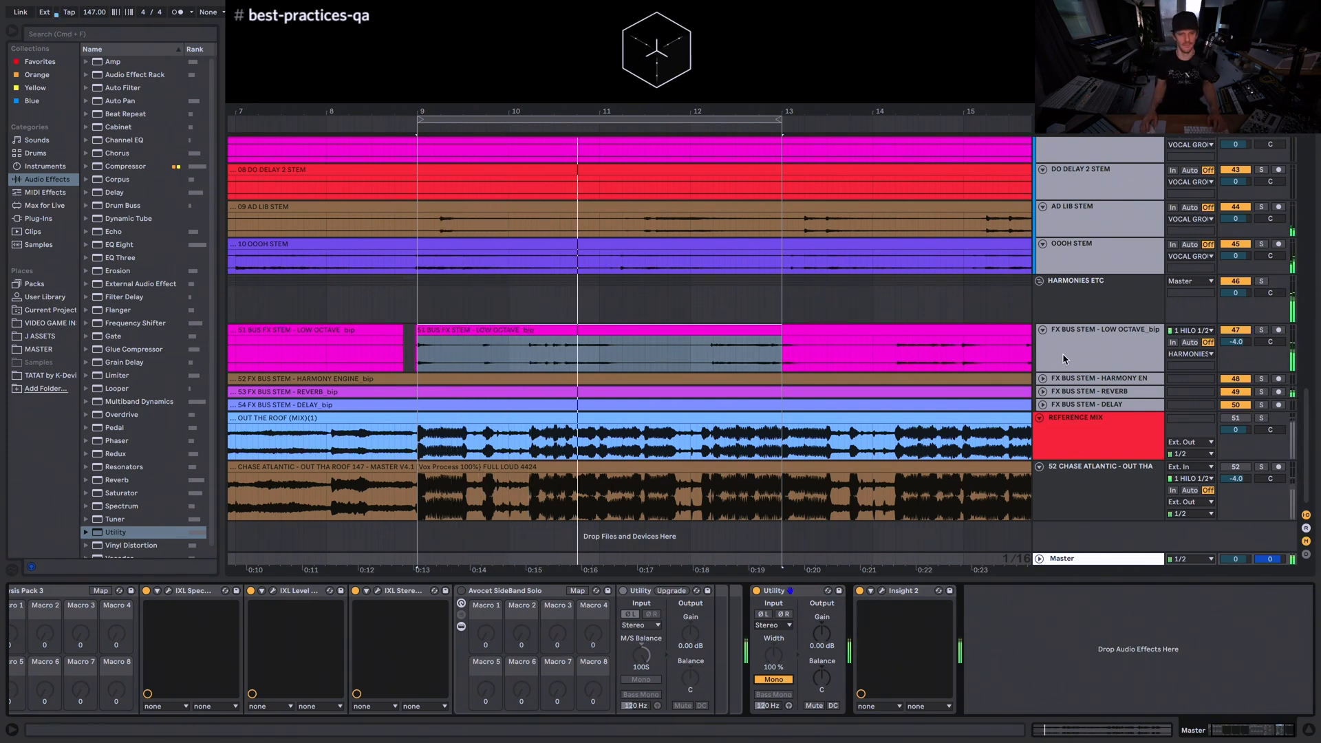
click(757, 591)
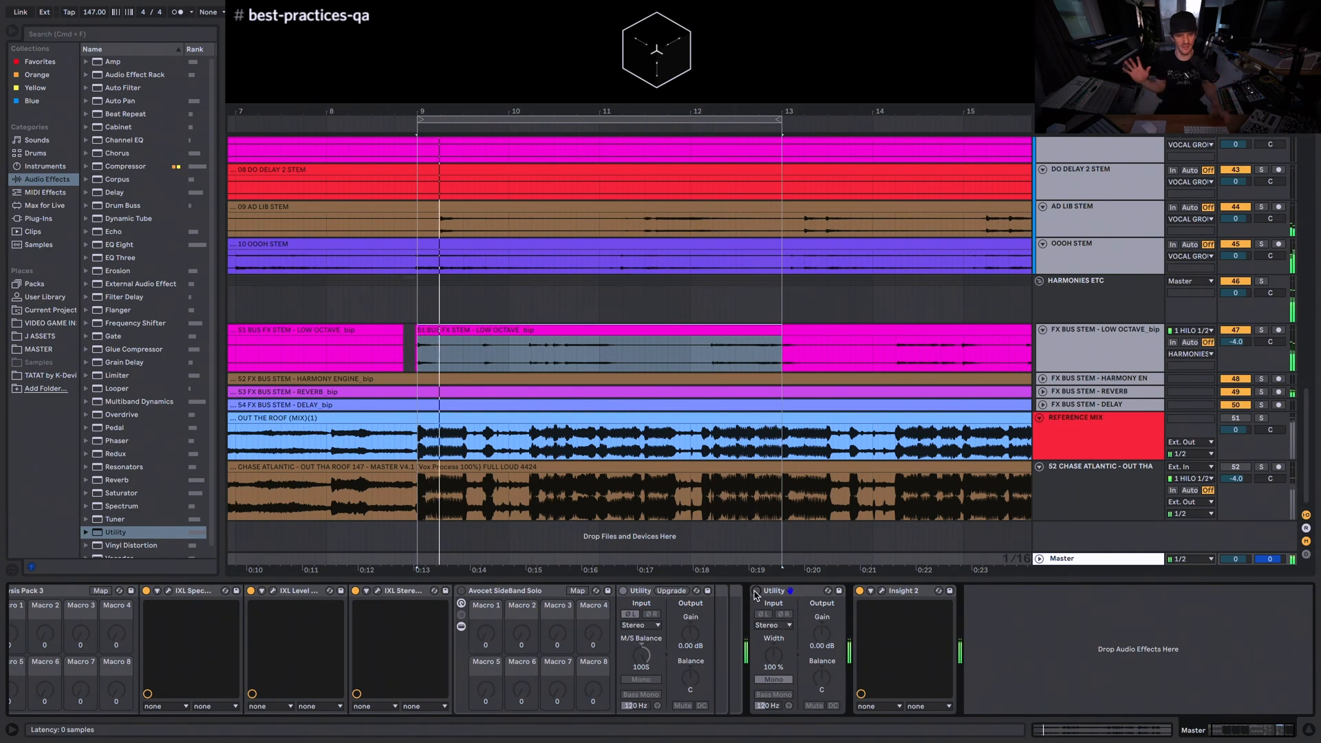
key(space)
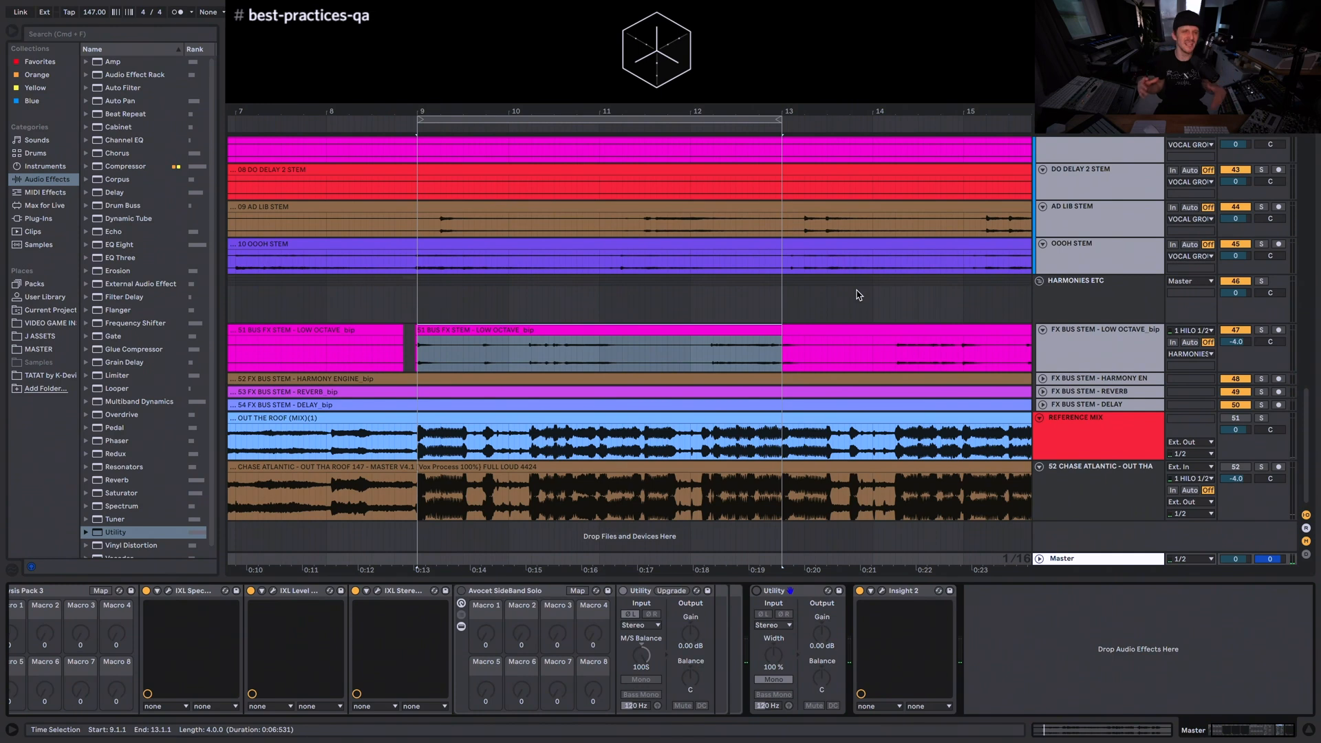
- Play the loop and solo the AD LIB STEM and OOOH STEM tracks in the Vocal Group together
scroll(895, 324, up, 10)
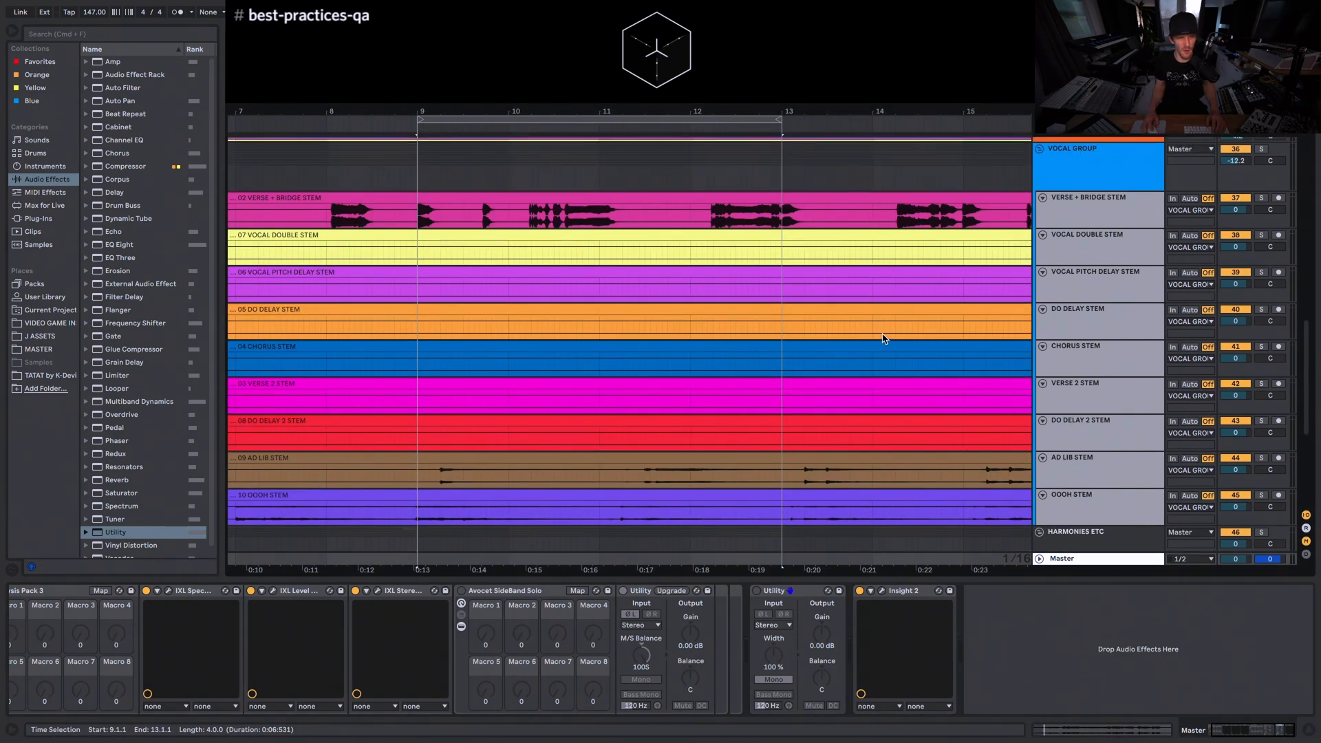
key(space)
scroll(1163, 346, down, 5)
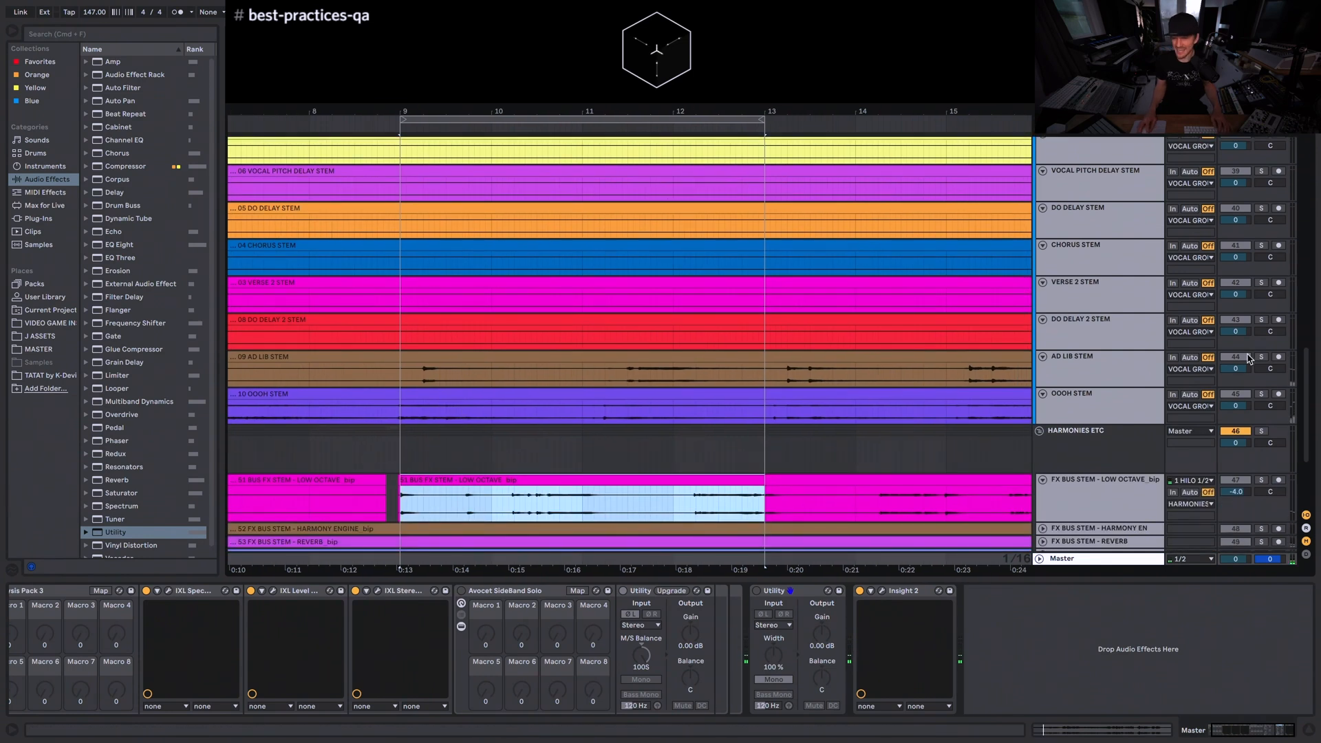
click(1264, 360)
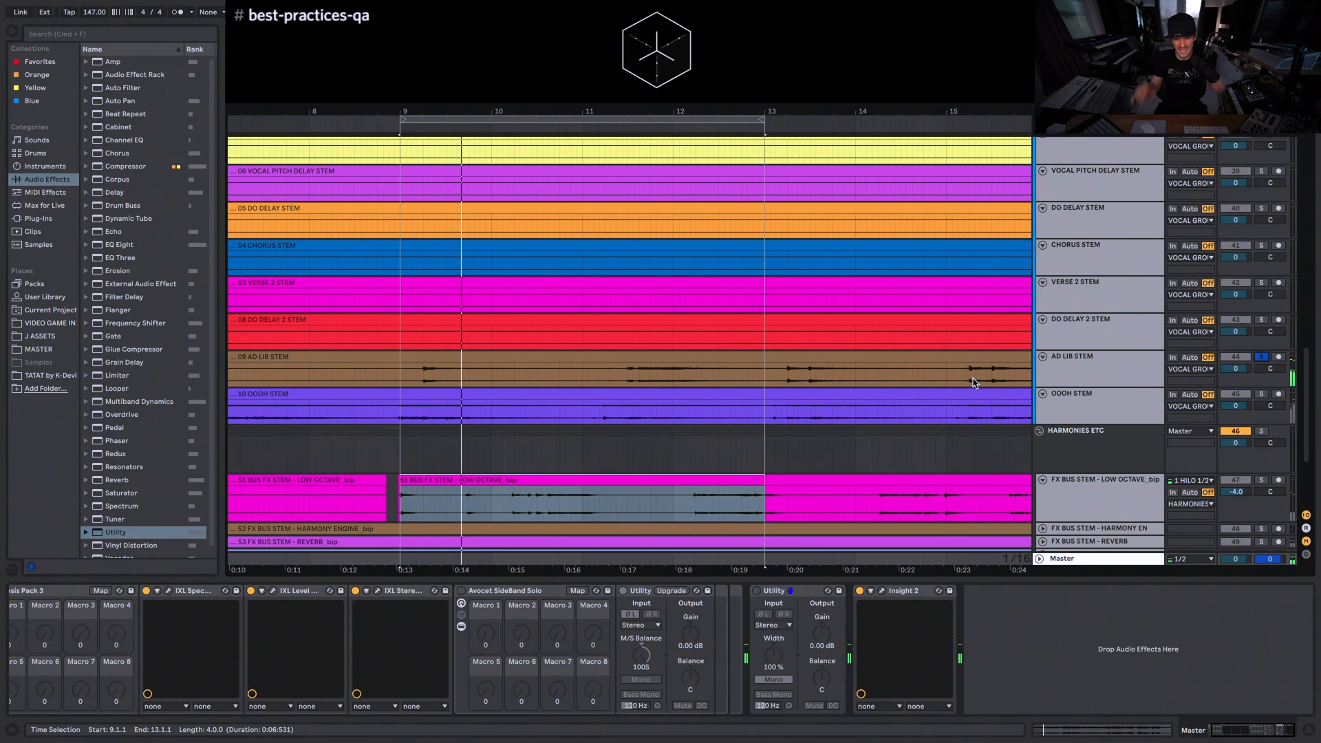
click(1261, 394)
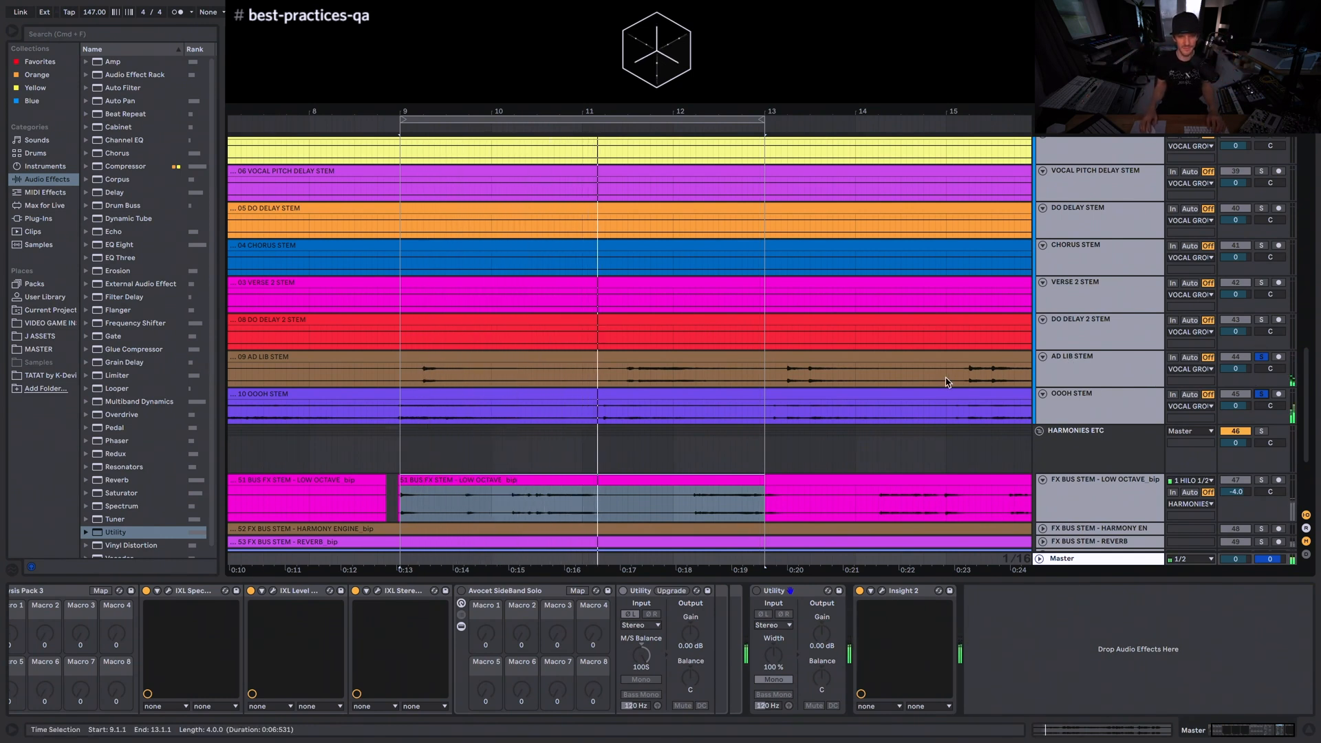
- Solo the PERCUSSION track in the Instrumental Group and listen to it during loop playback
key(minus)
key(minus)
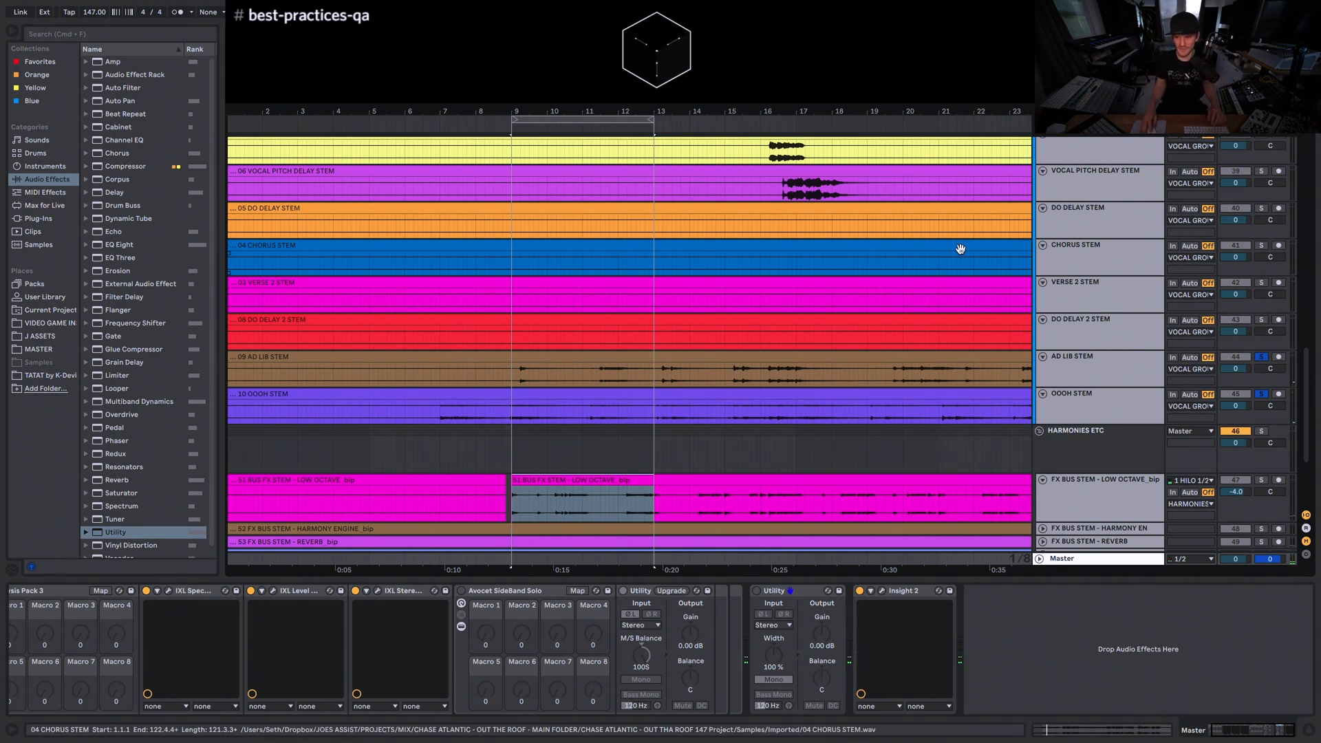
scroll(1026, 312, up, 10)
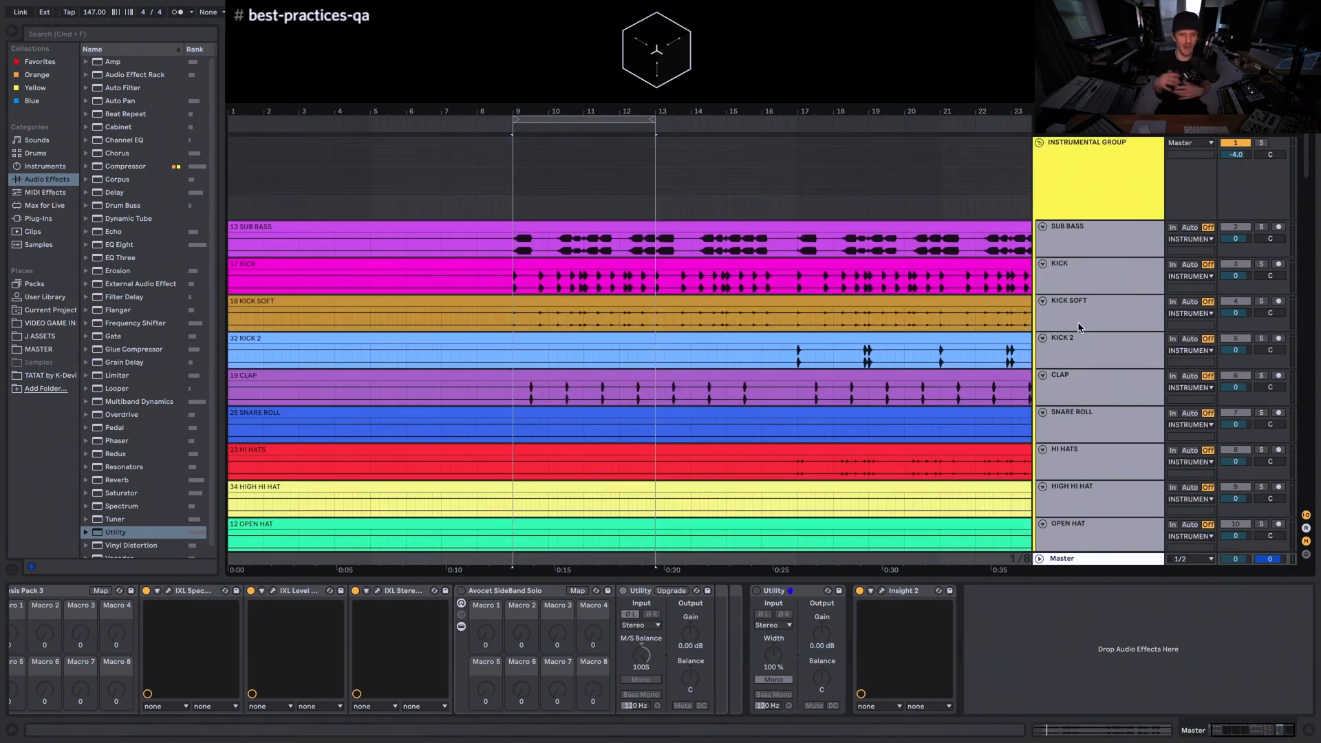
scroll(1081, 330, down, 5)
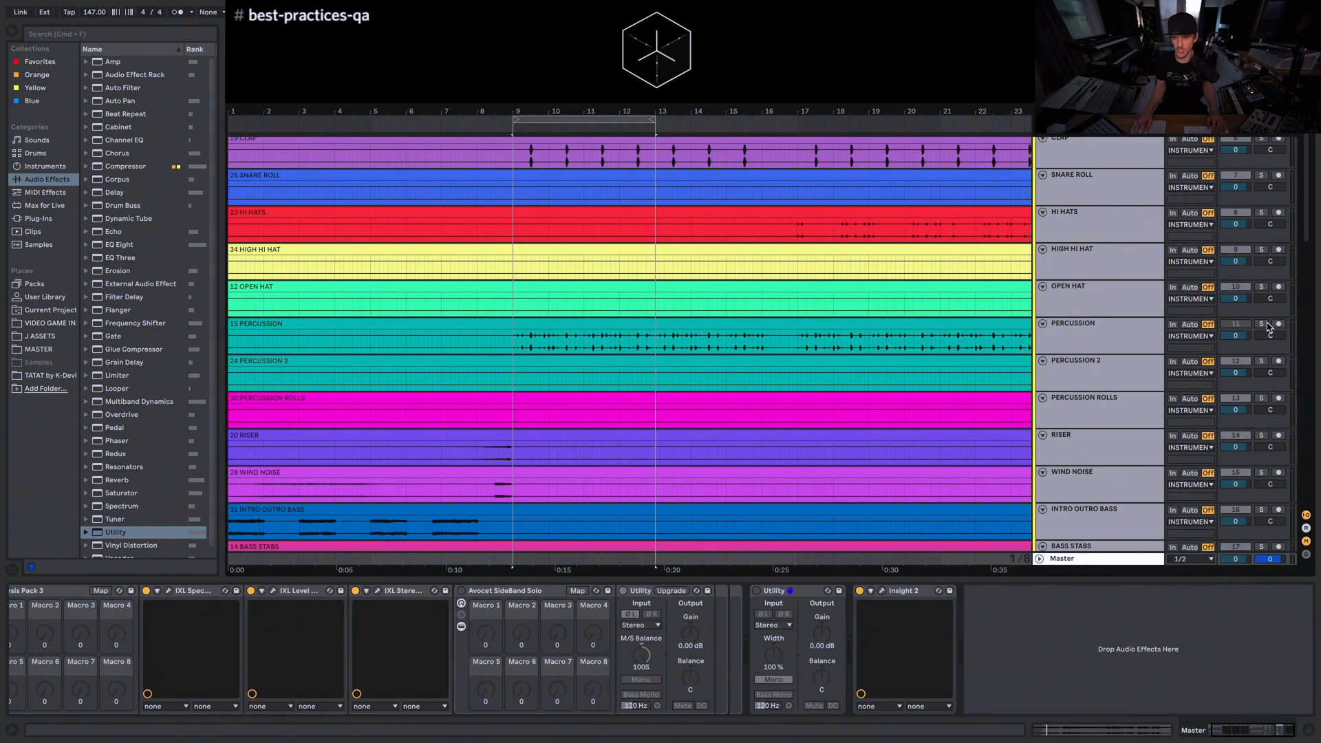
click(1262, 325)
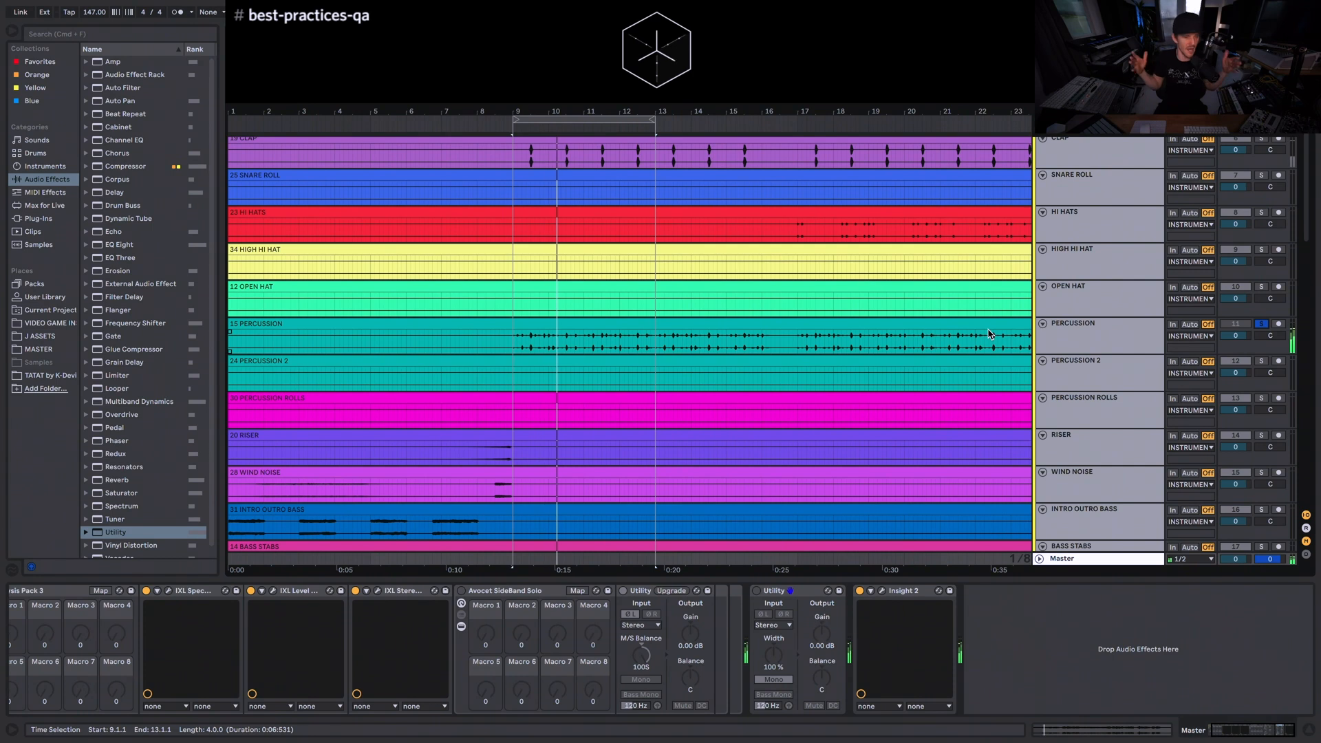
scroll(1112, 354, up, 5)
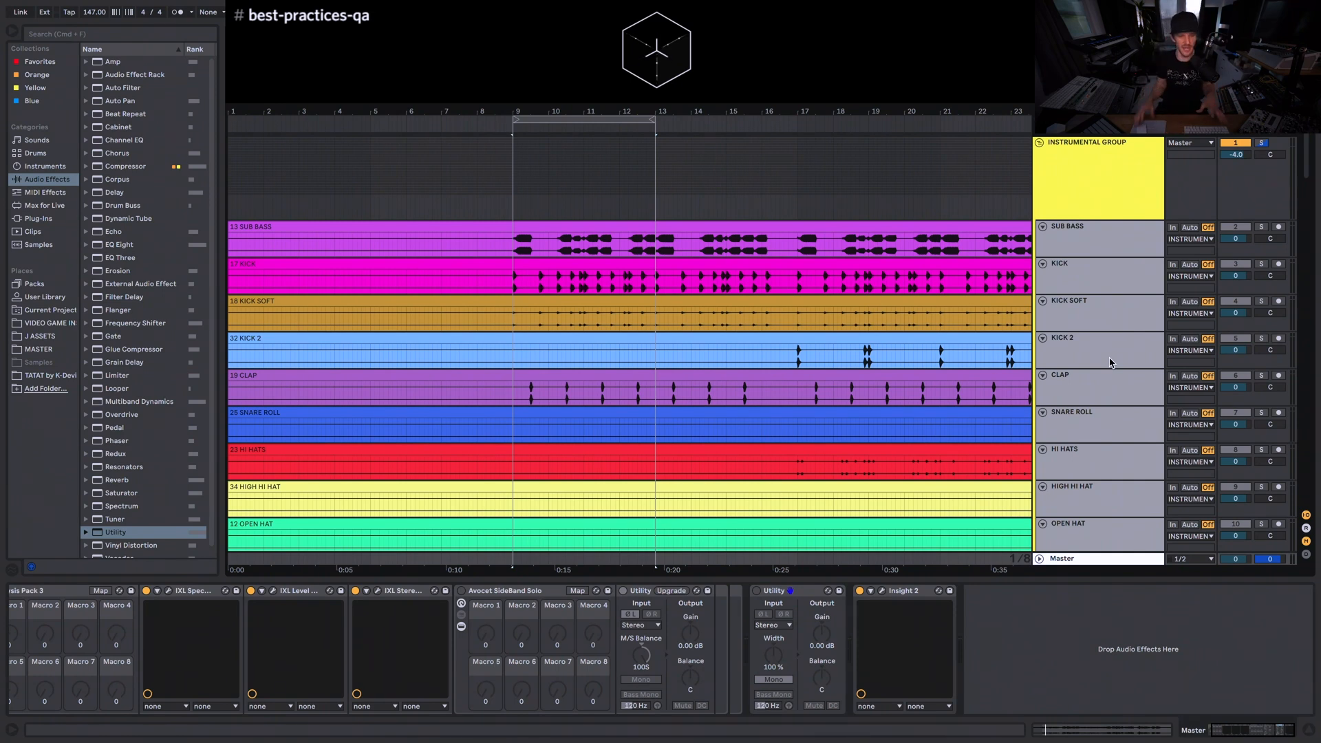
- Solo the whole VOCAL GROUP
scroll(1108, 356, down, 15)
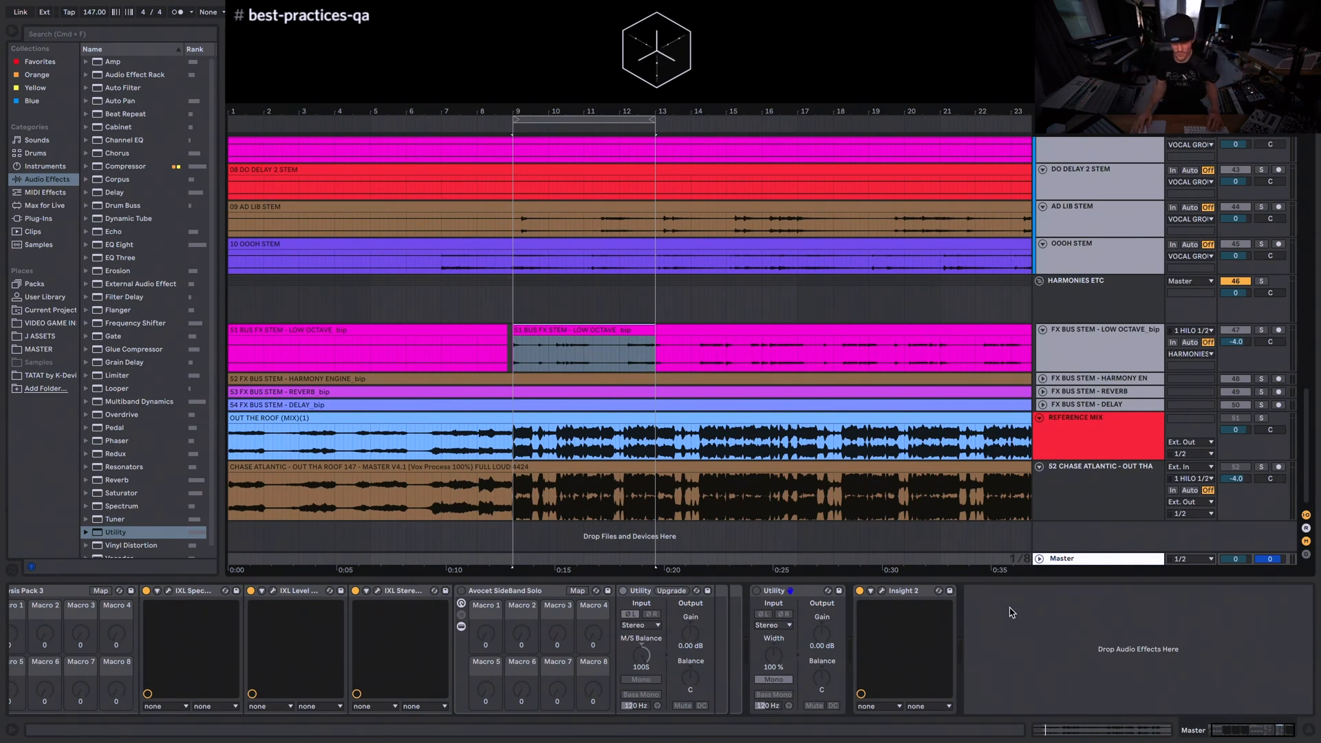
scroll(1124, 392, up, 5)
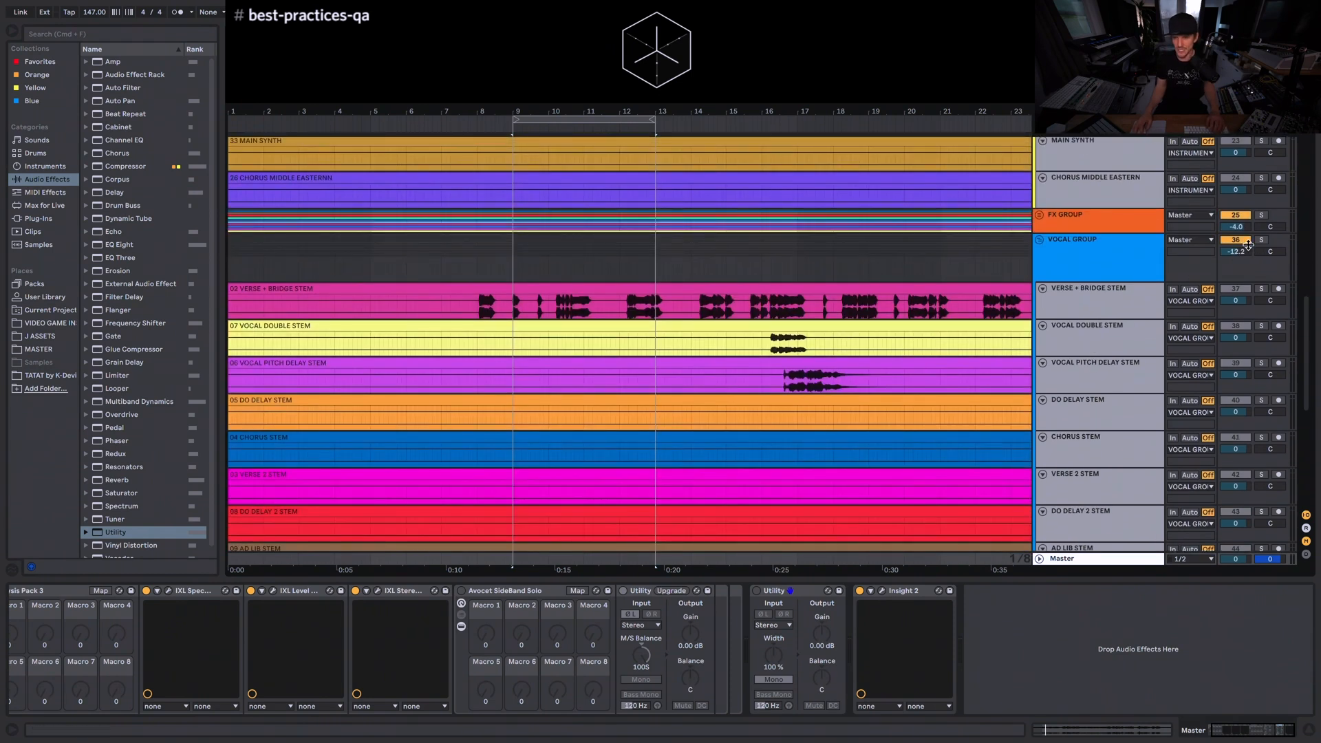
click(1262, 240)
scroll(1103, 484, down, 5)
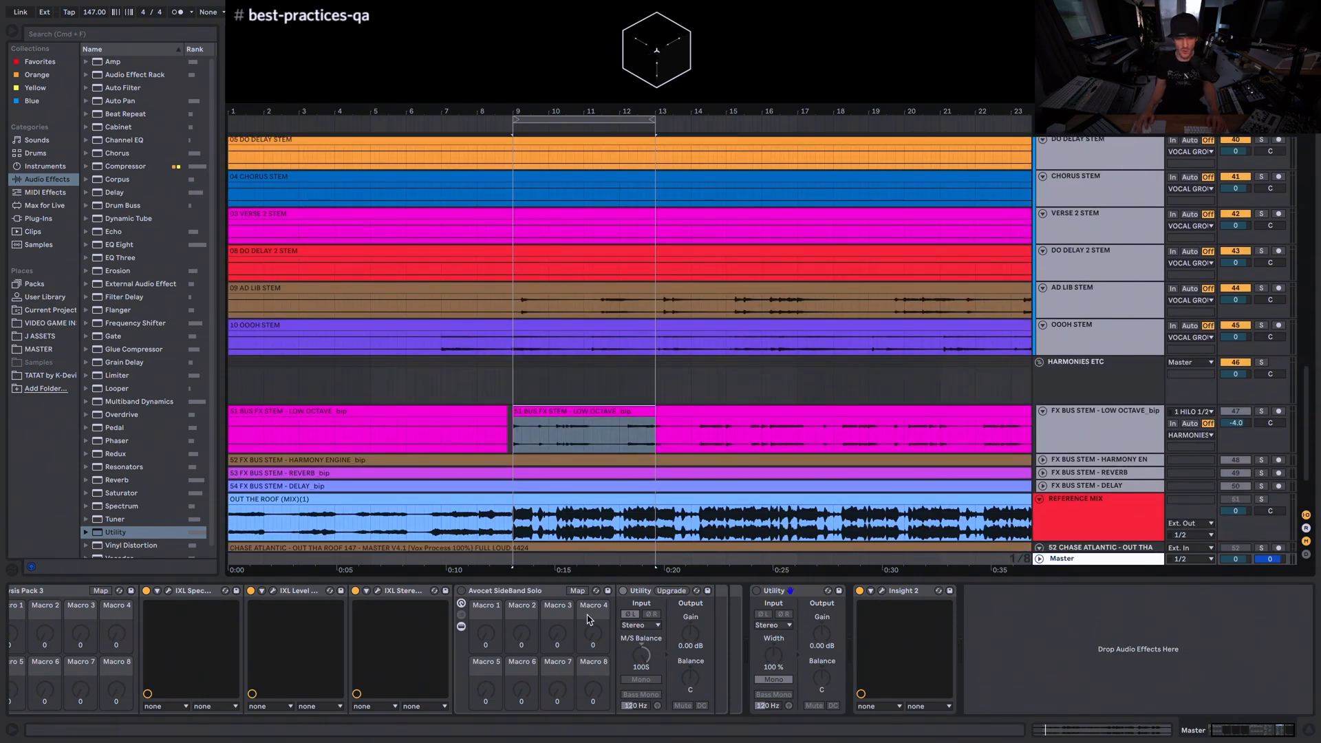
- Examine the soloed vocals' spectrum in the Master's Insight 2 while playing the loop, then stop playback and close the plug-in window
click(882, 591)
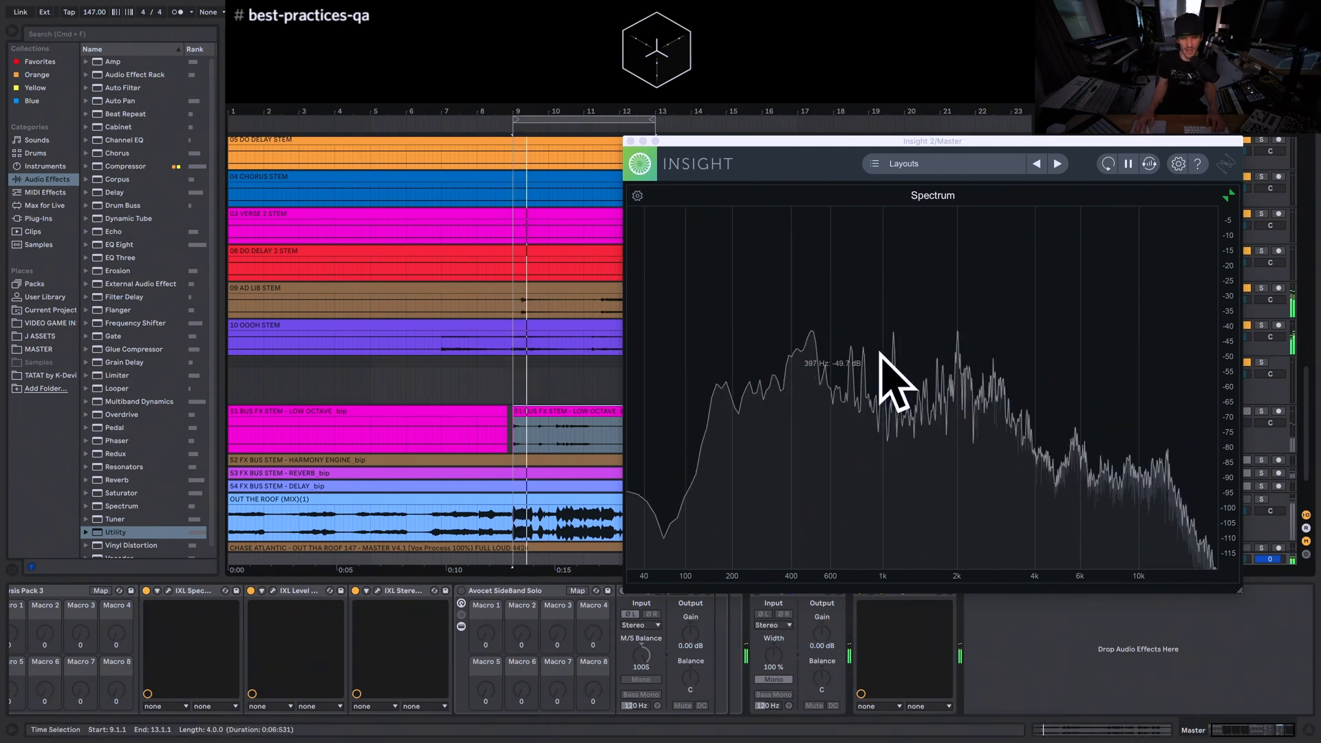
key(space)
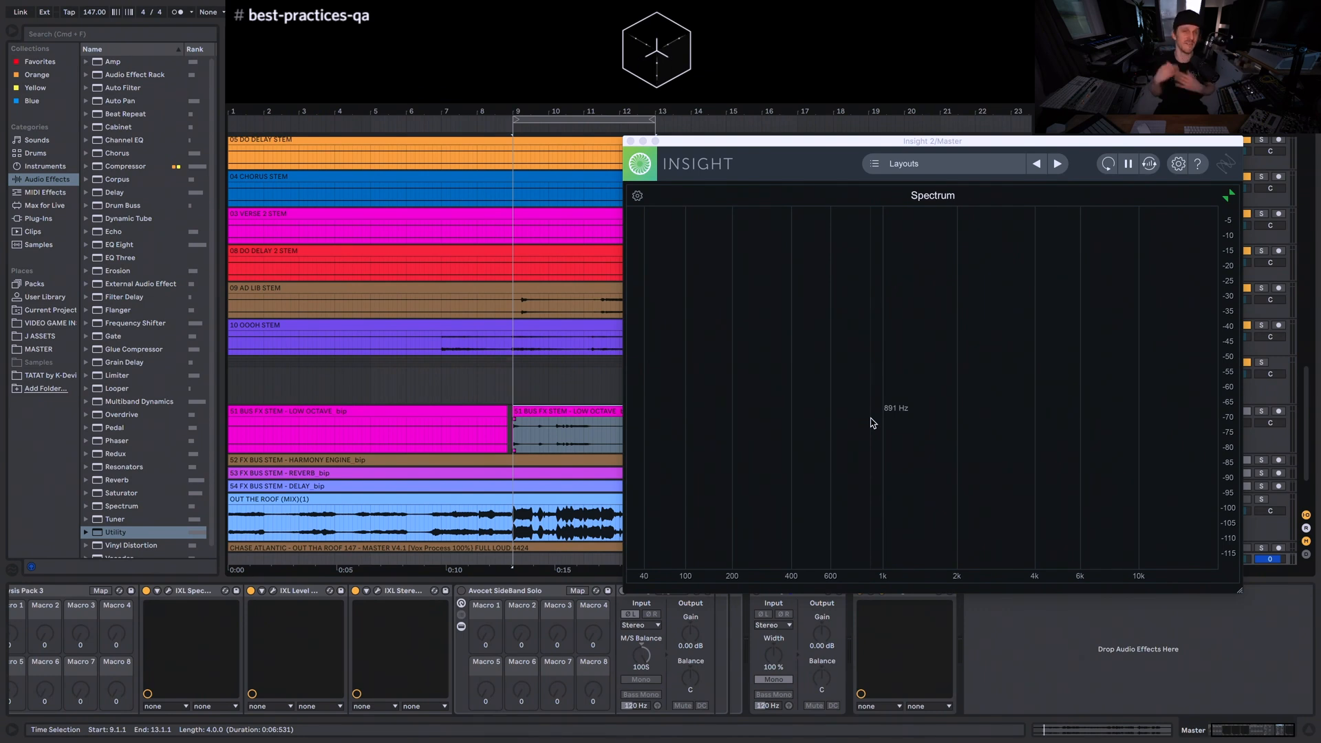
key(space)
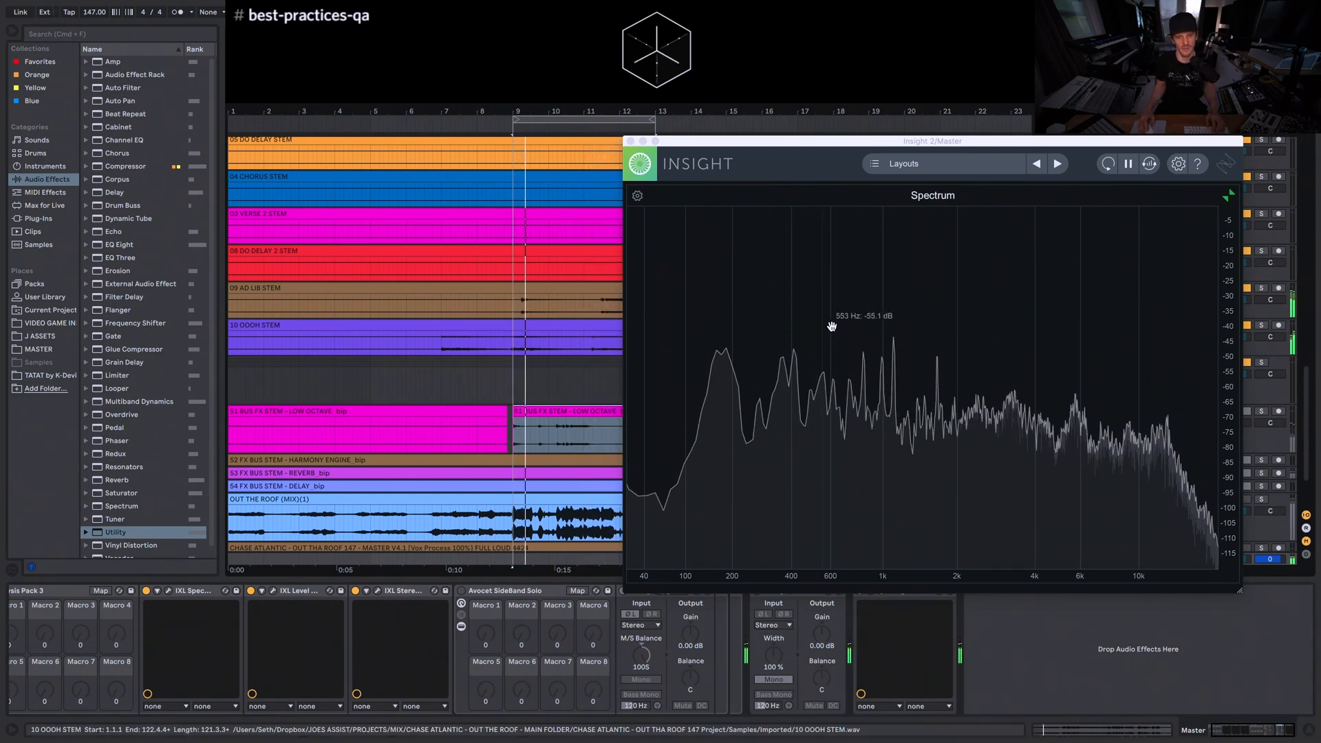
key(space)
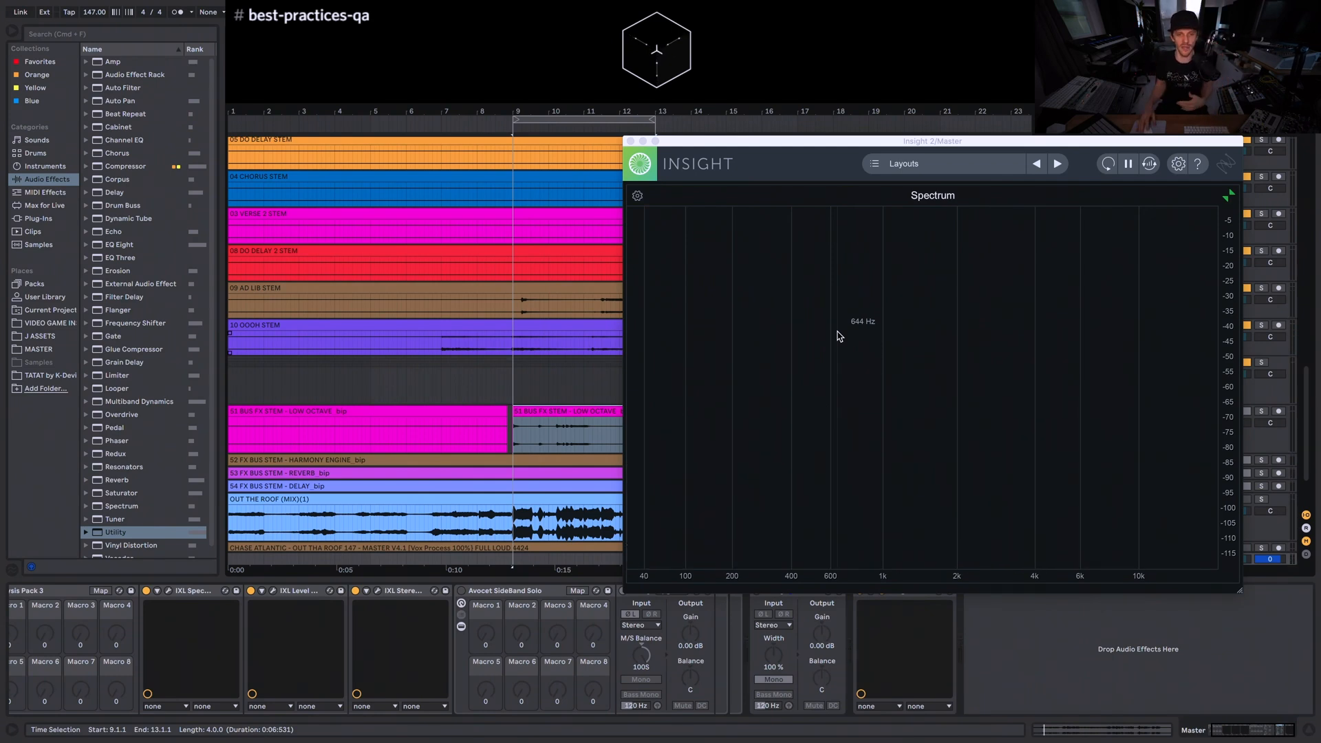
click(631, 141)
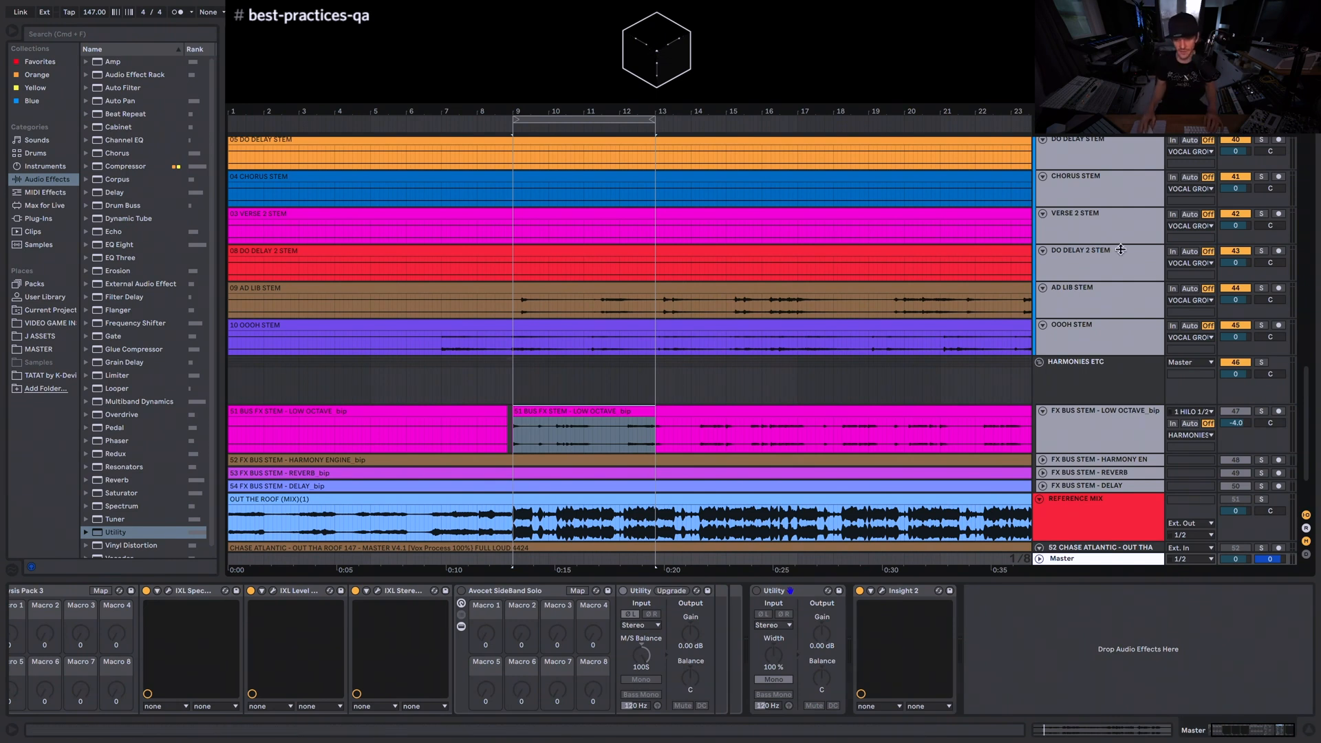
- Enable Avocet SideBand Solo on the Master, solo the INSTRUMENTAL GROUP and play the loop
scroll(1138, 270, up, 15)
click(1124, 171)
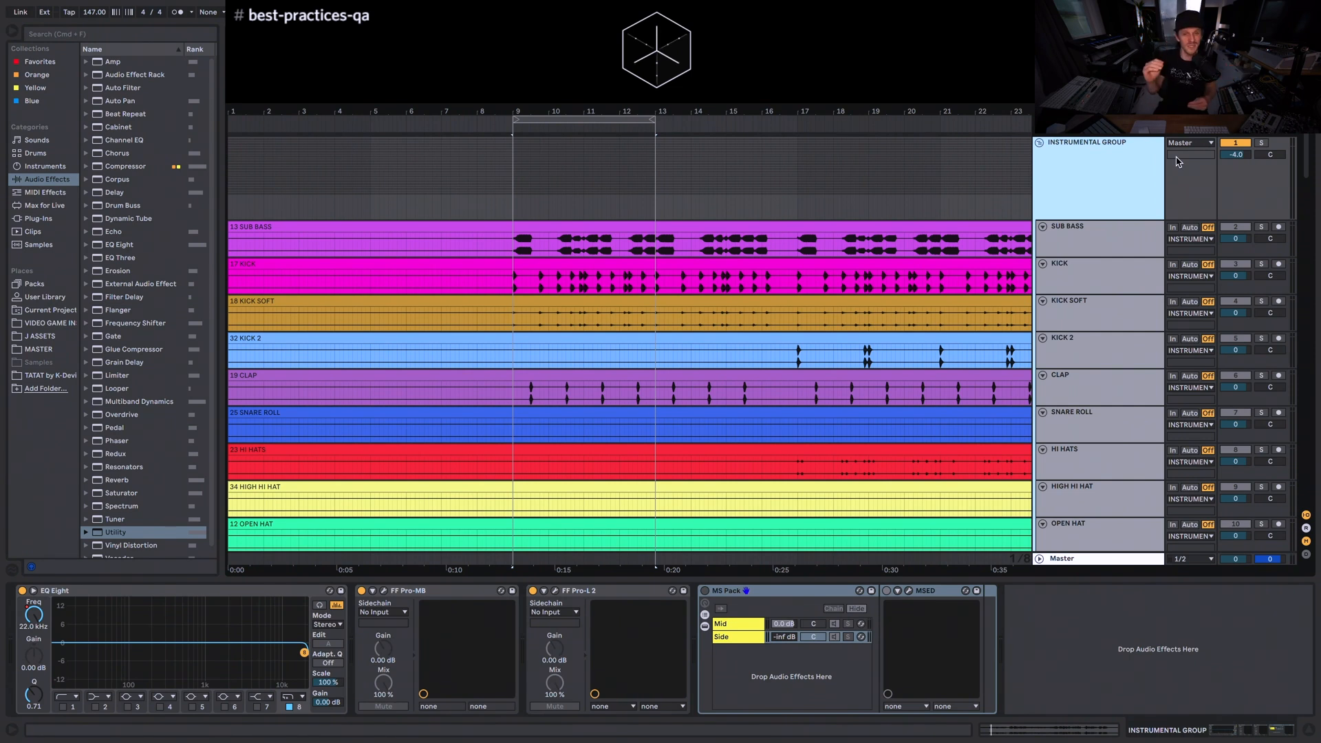
click(1101, 557)
click(461, 590)
click(1266, 145)
key(space)
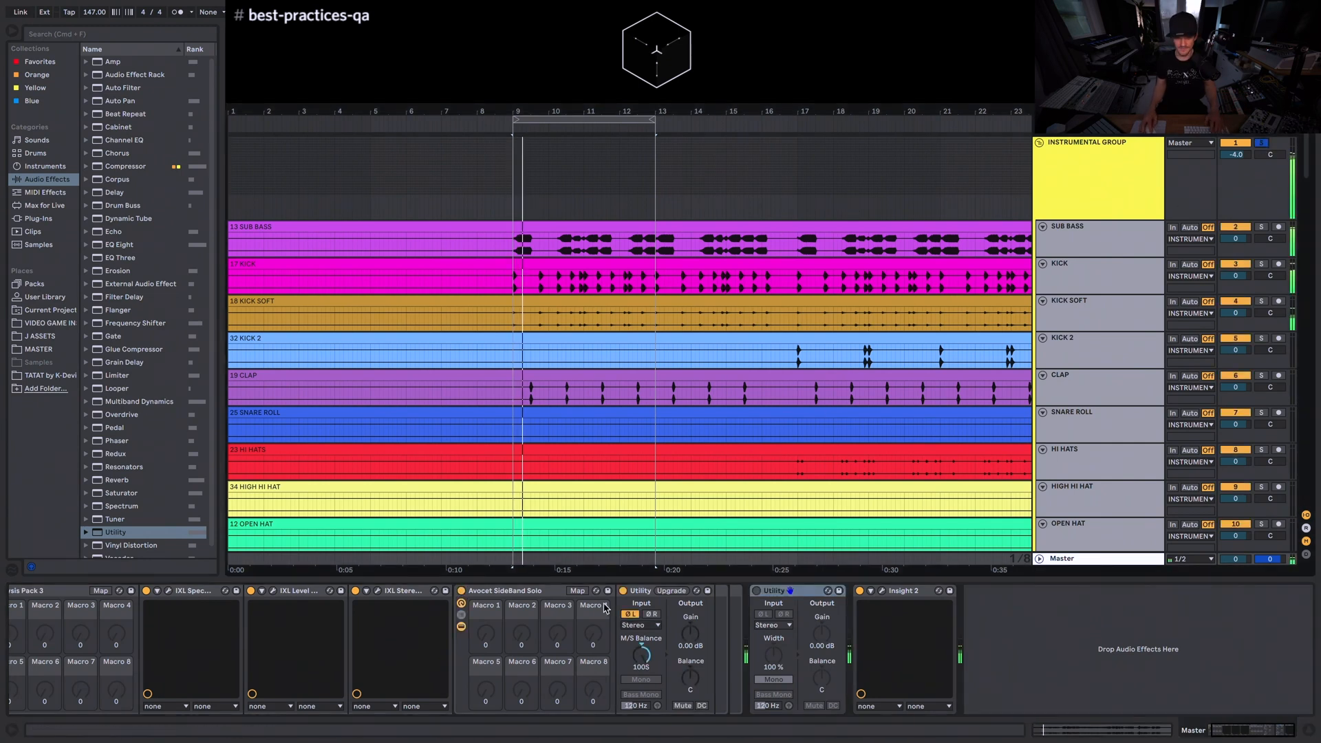
- Listen to the side signal of the instrumental tracks, including PERCUSSION, then bypass Avocet SideBand Solo on the Master
scroll(1243, 416, down, 5)
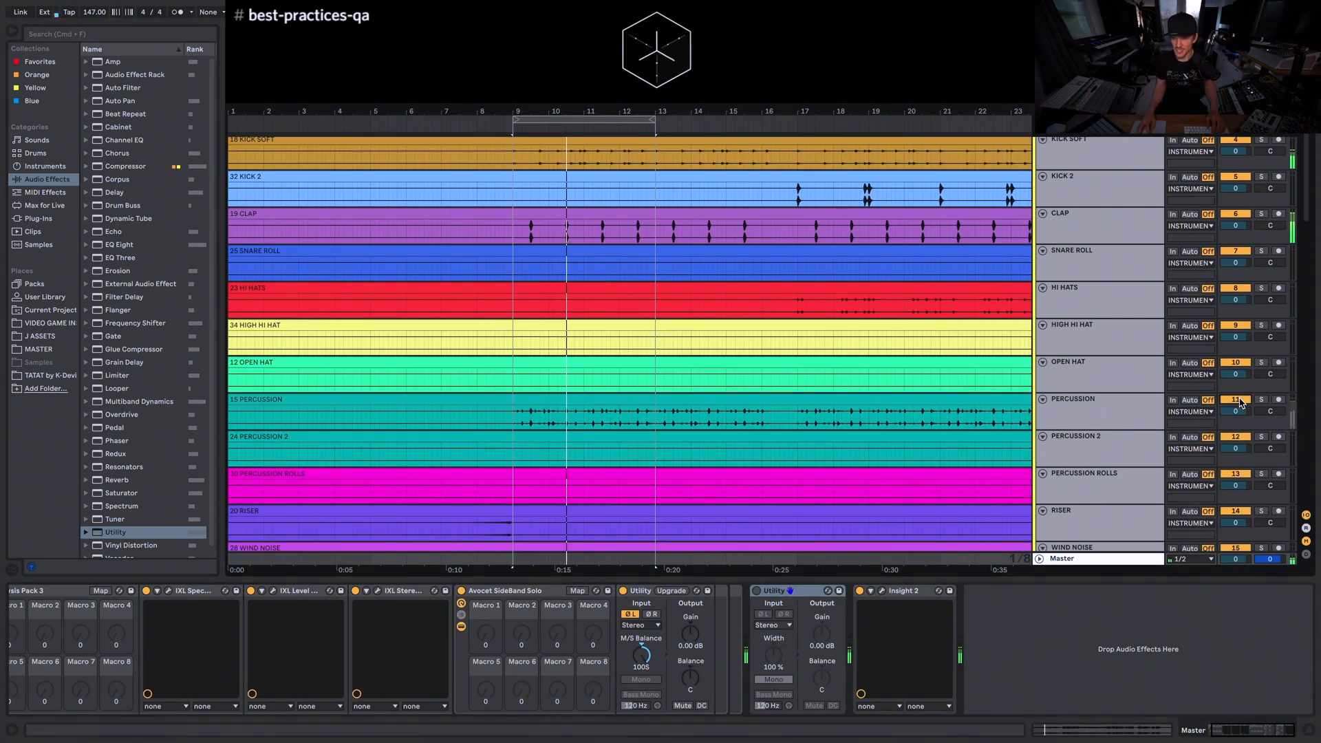
scroll(963, 427, down, 3)
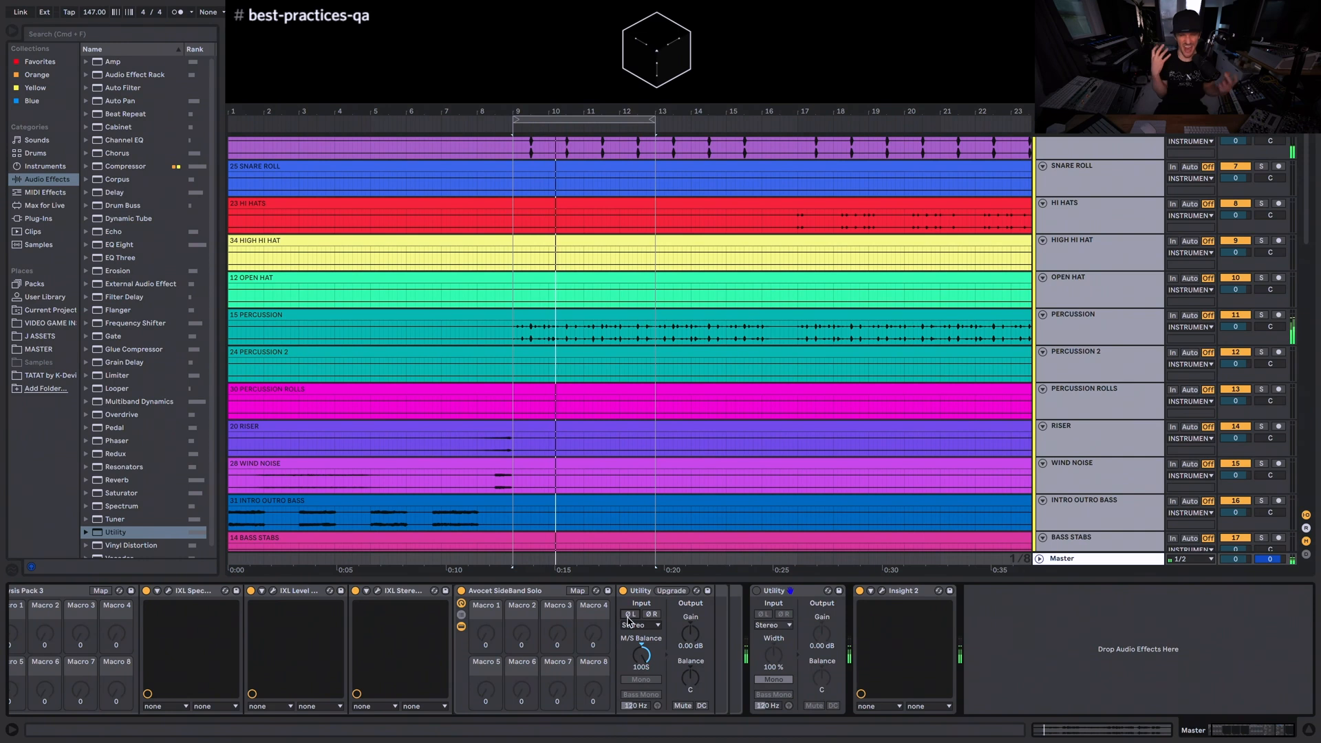
click(629, 614)
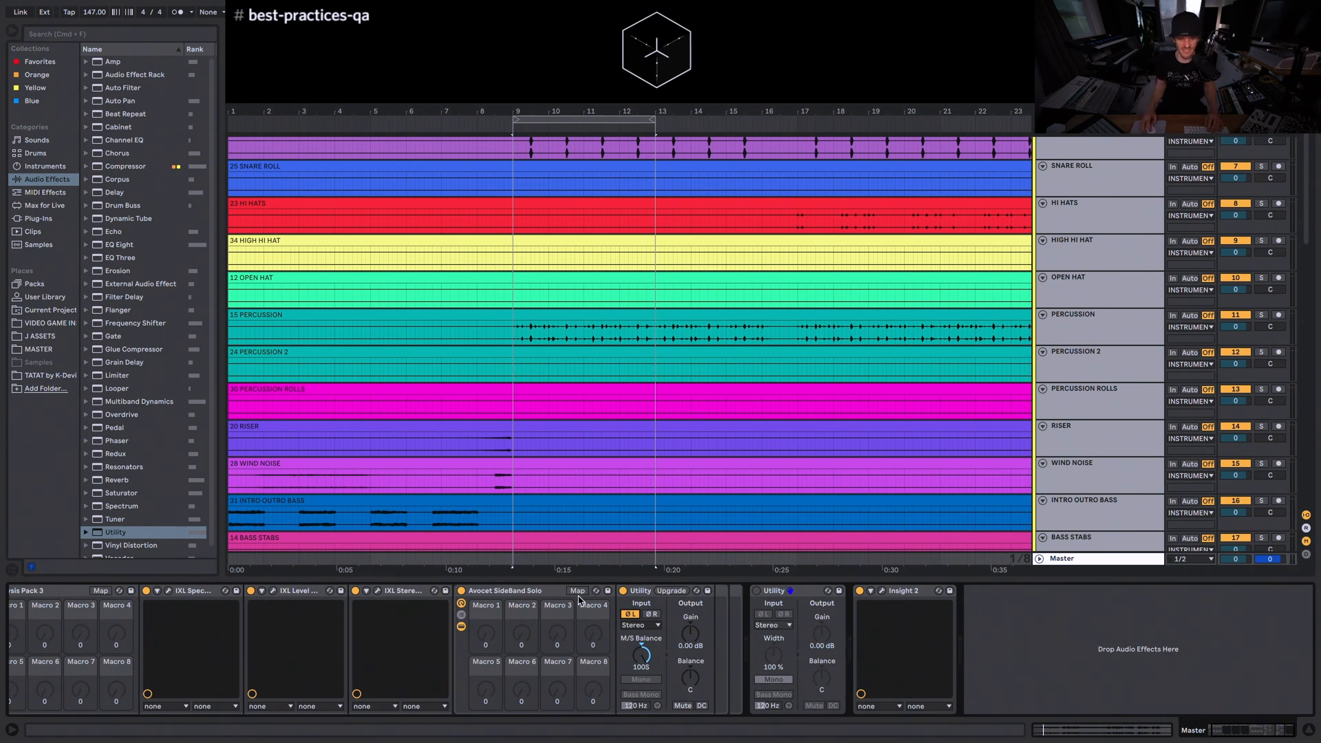
click(462, 592)
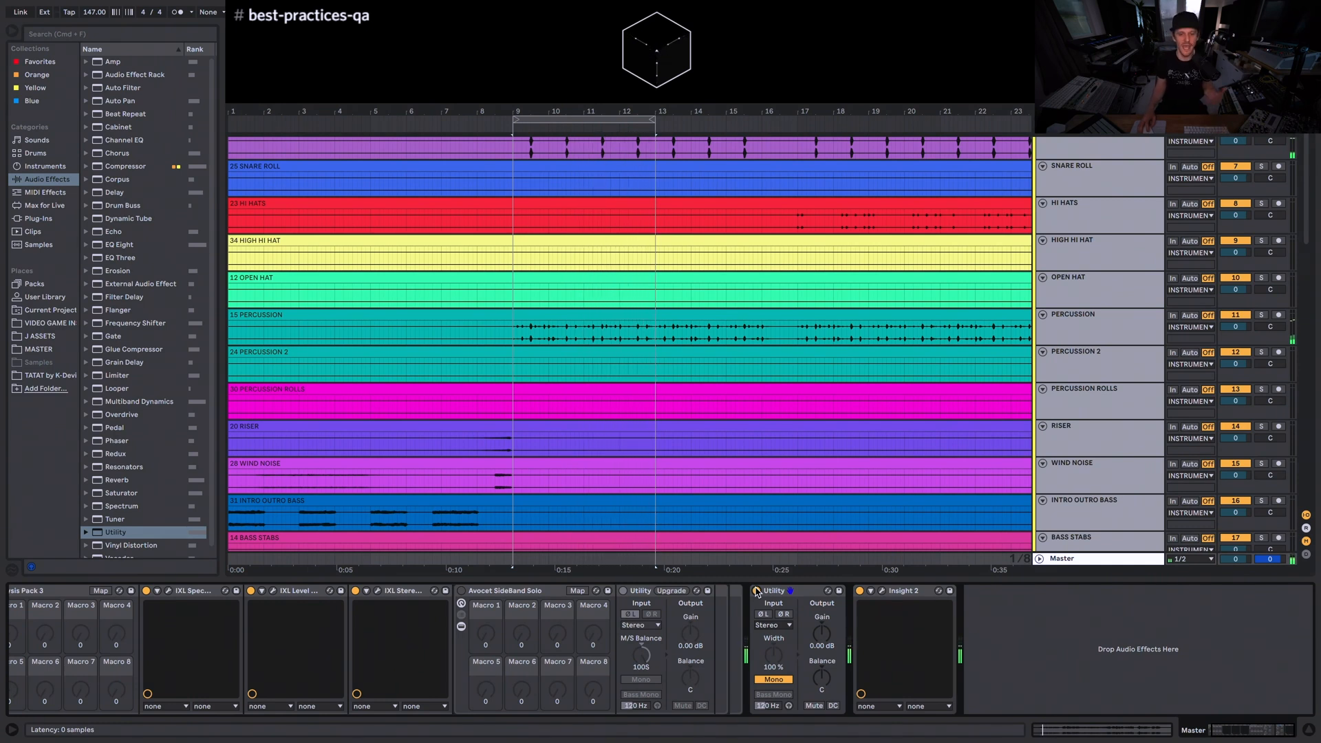
- Compare the instrumental in mono and stereo by toggling the Master's new Utility during playback, ending with it bypassed
click(756, 590)
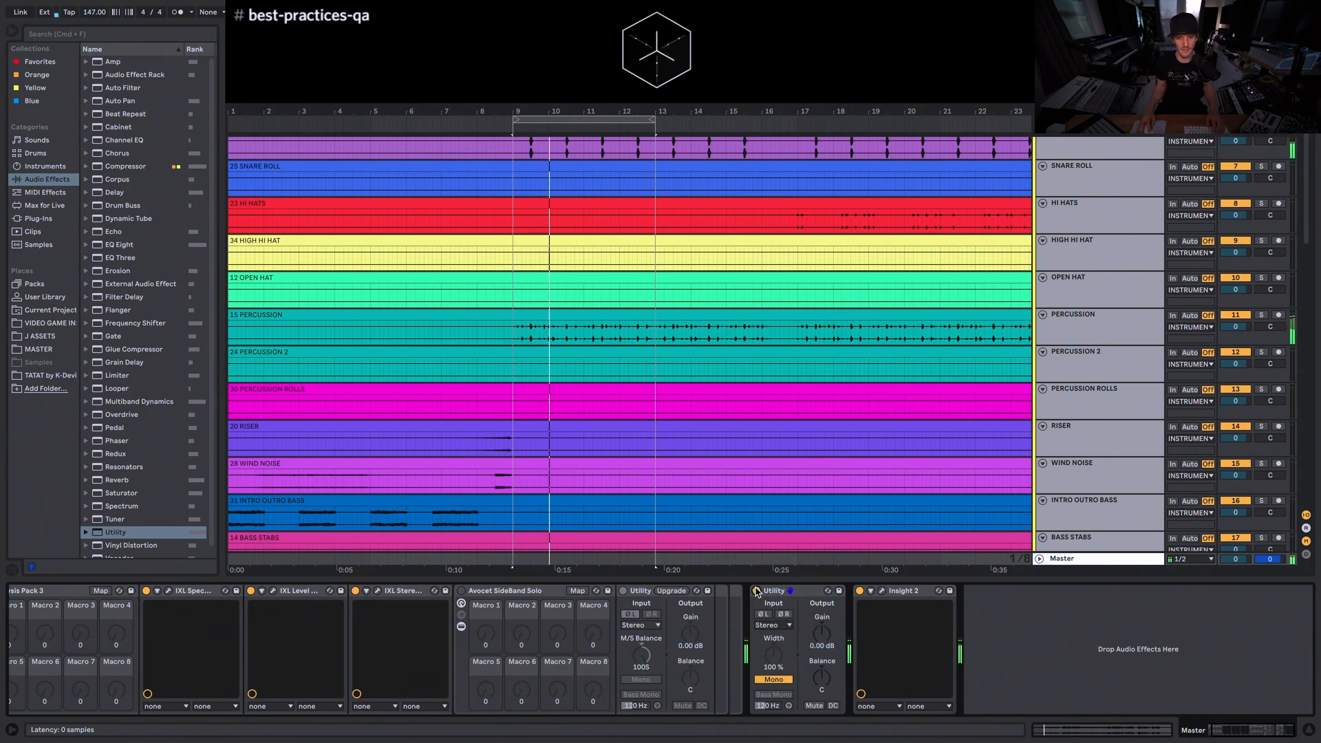
click(757, 590)
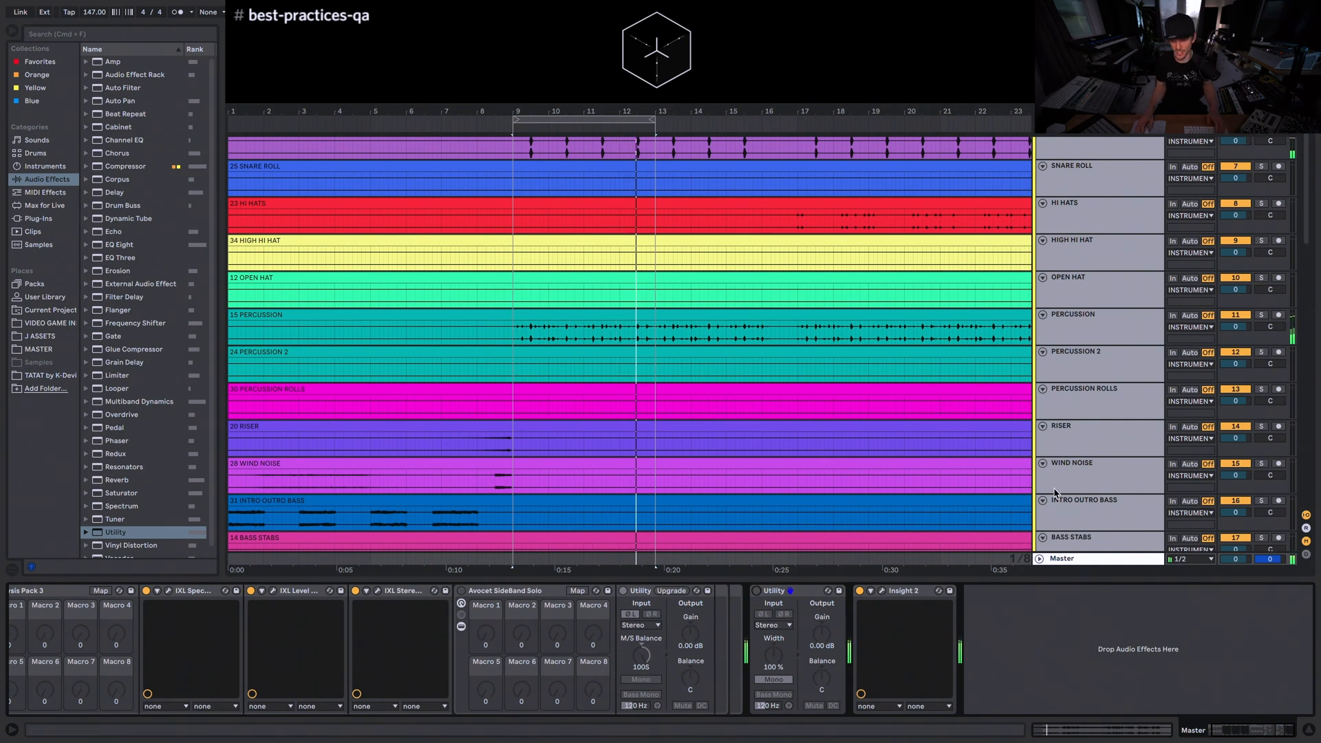
scroll(1109, 464, up, 5)
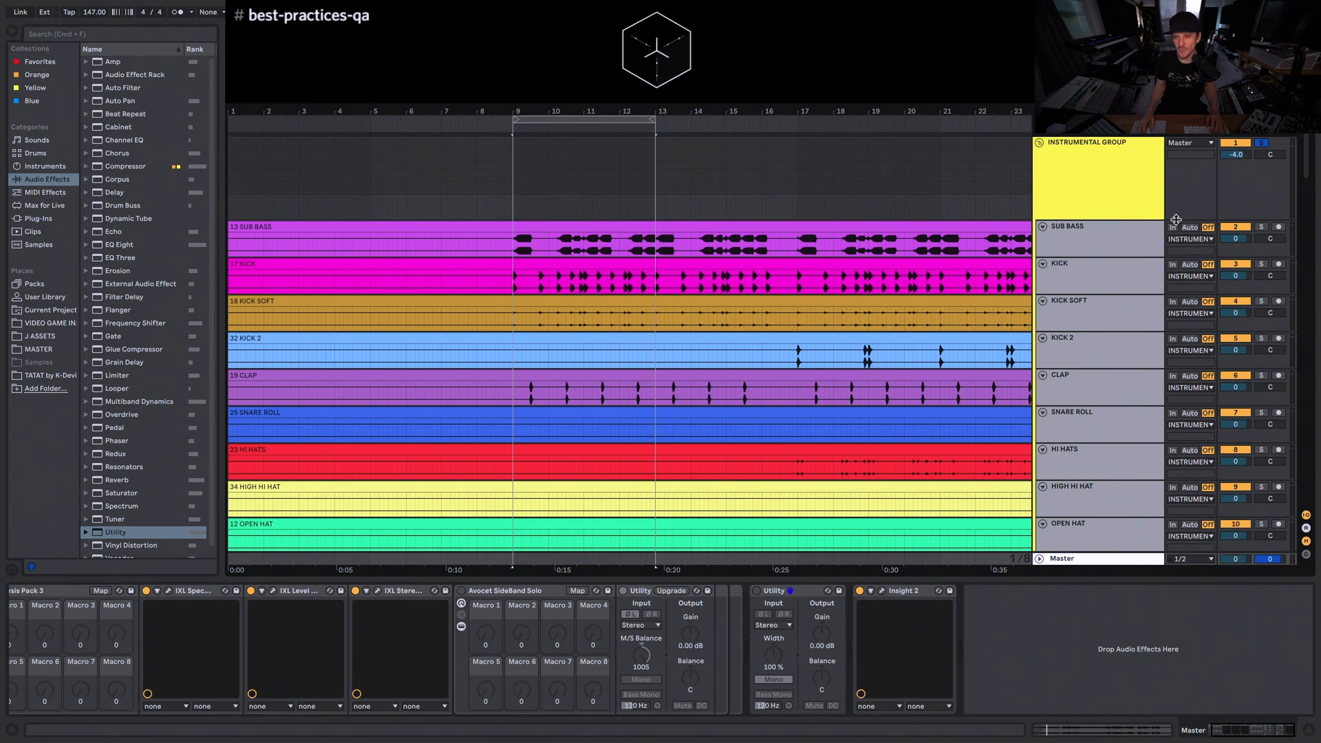
- Solo the KICK track and check its side signal through the Master's Avocet SideBand Solo during playback, then bypass that device
click(1113, 239)
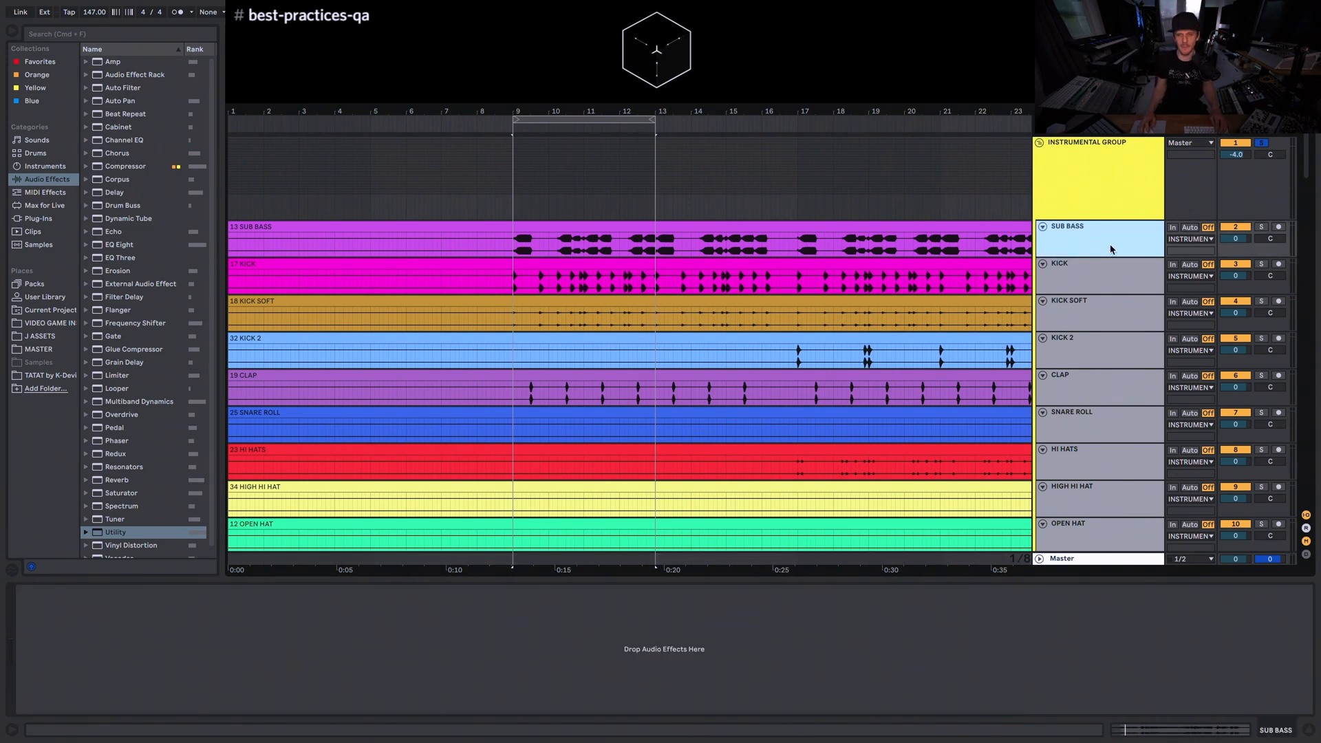
click(1261, 265)
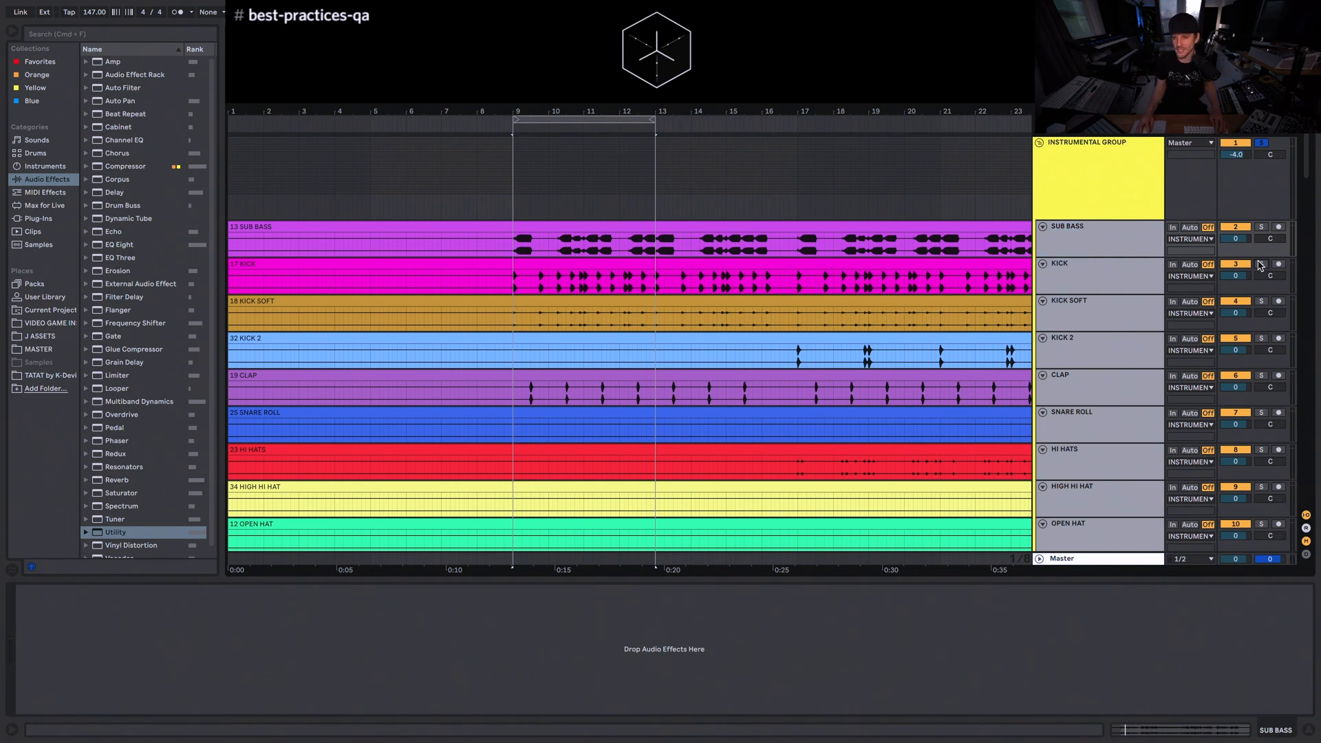
key(space)
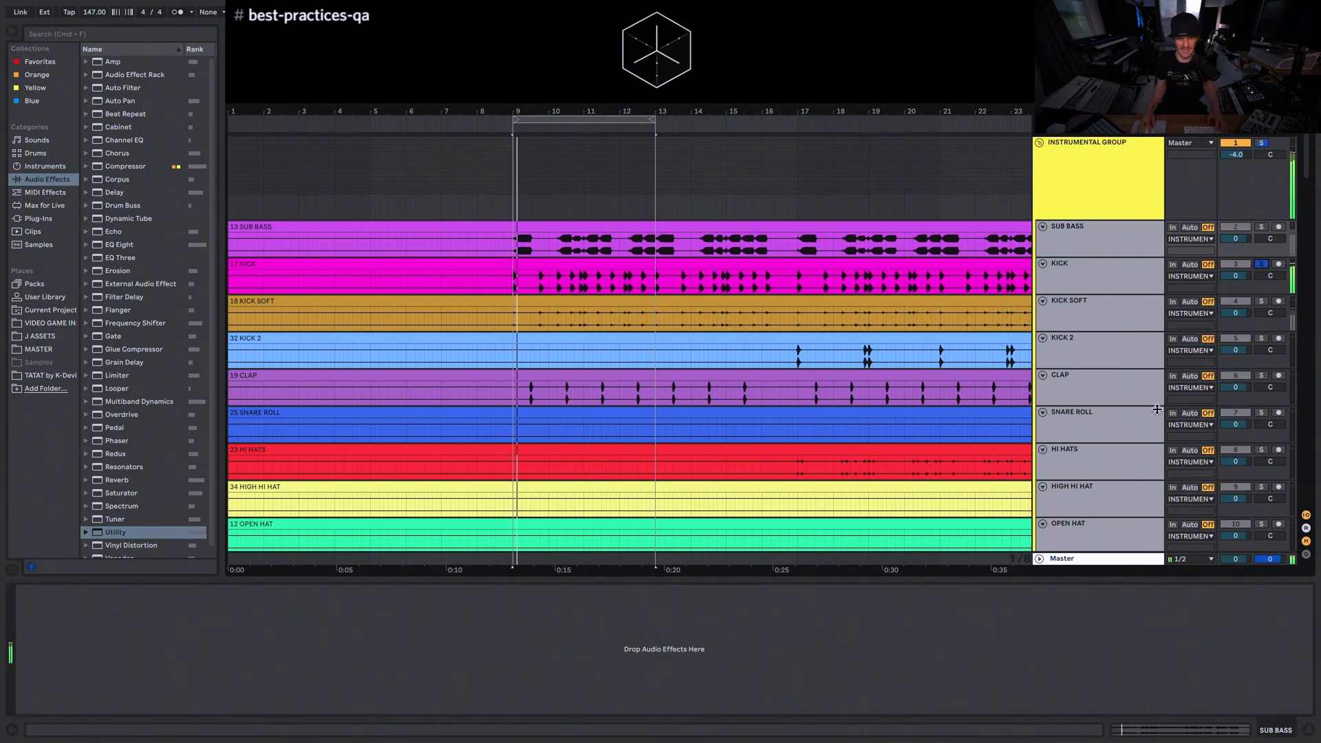
click(1117, 561)
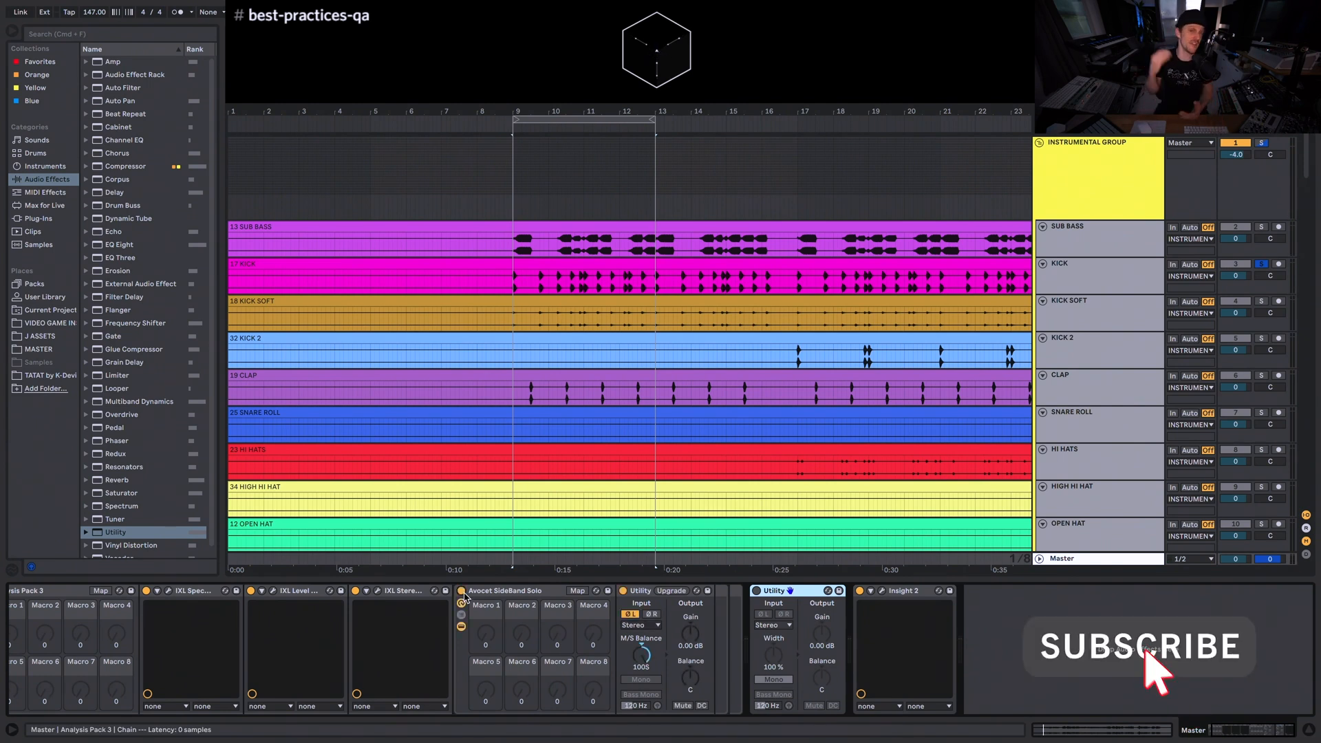
key(space)
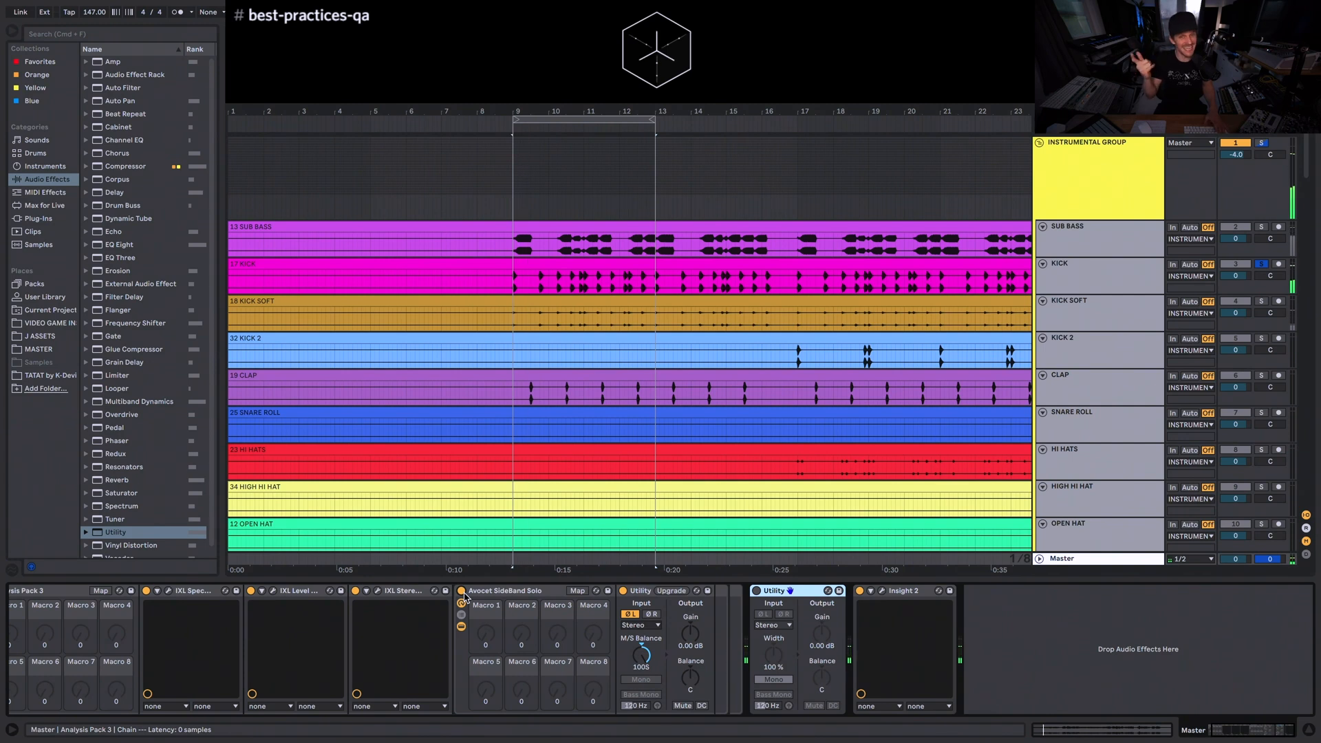
click(461, 591)
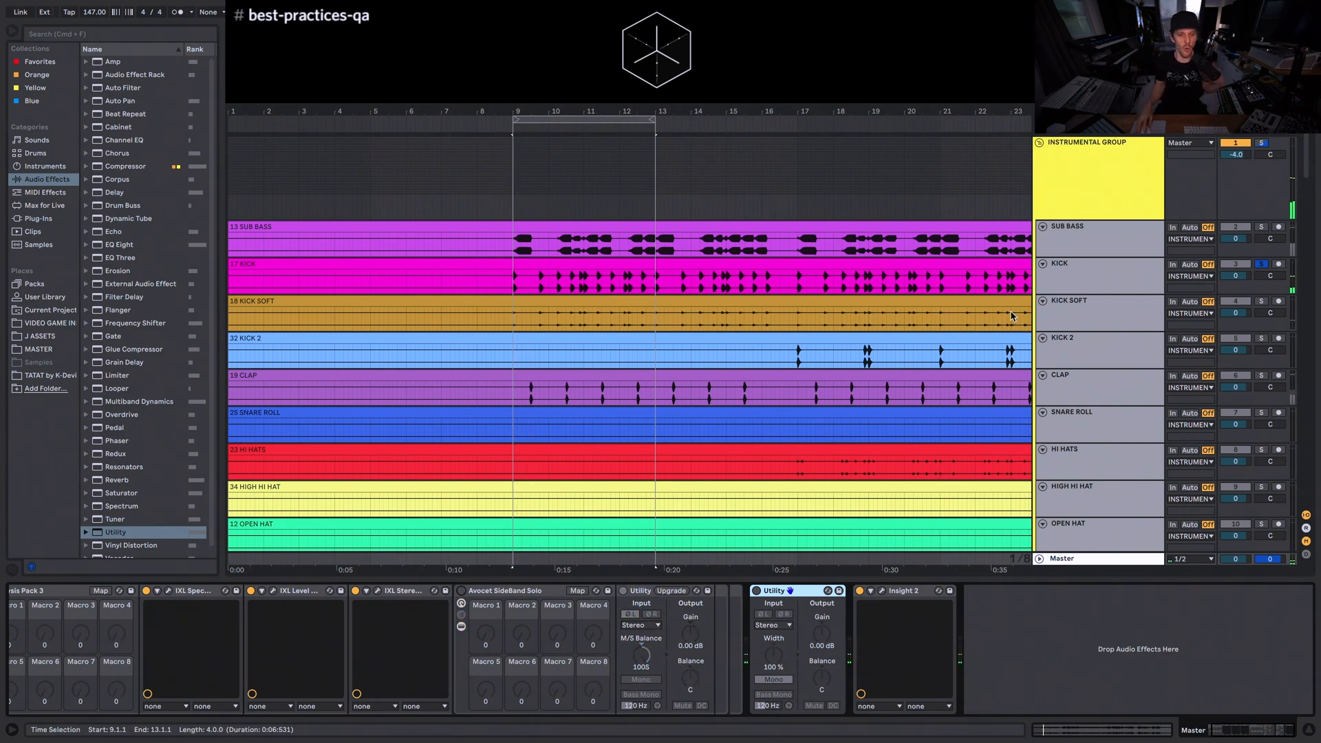
- Solo SUB BASS together with KICK and play the loop with Avocet SideBand Solo enabled on the Master
click(1118, 230)
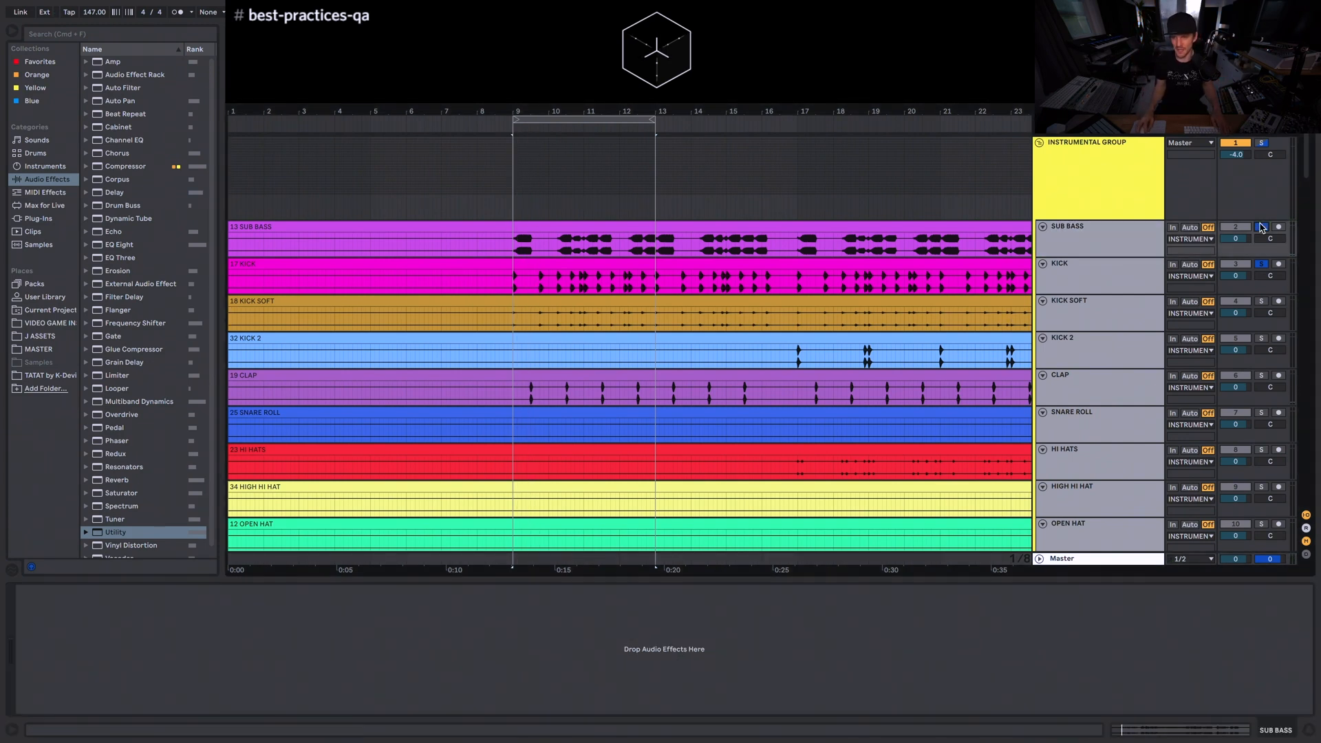
click(1129, 561)
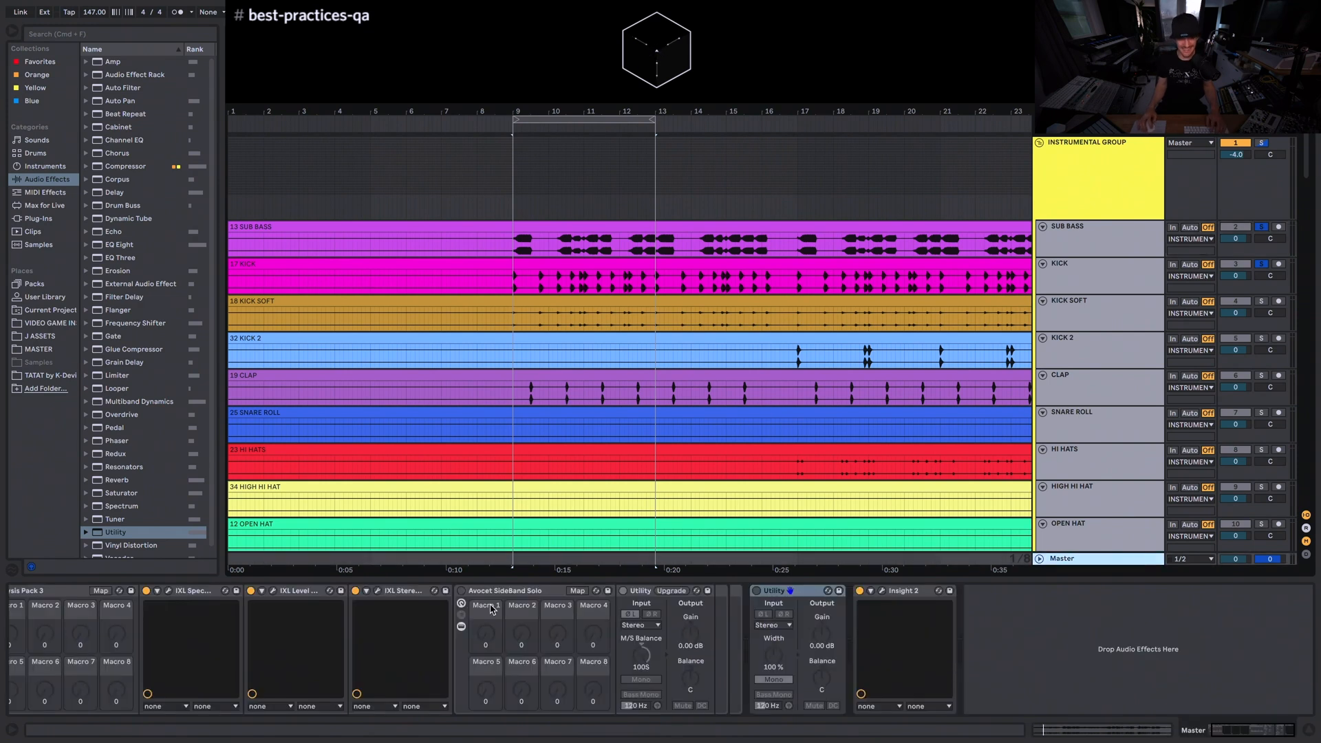
key(space)
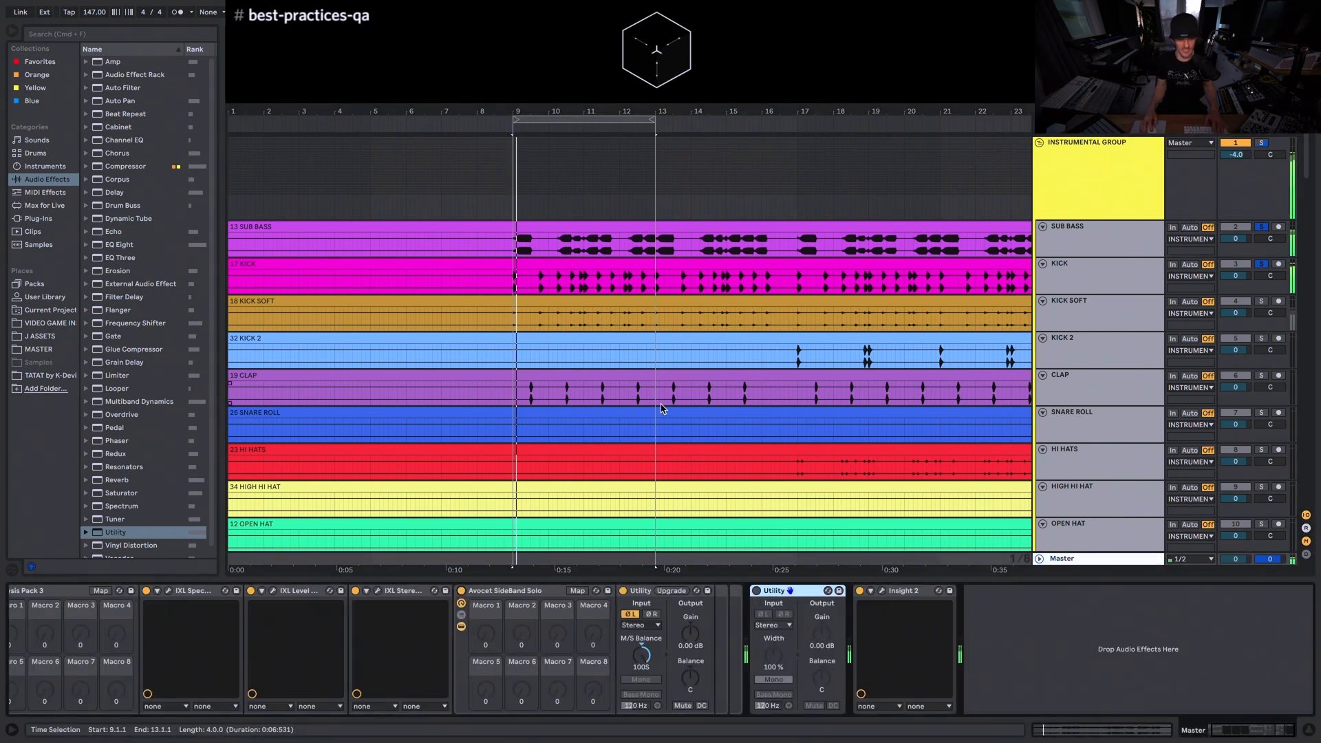
- Find the NO CLIP IMAGER 9 PACK rack among the saved device racks and load it onto the SUB BASS track
click(62, 326)
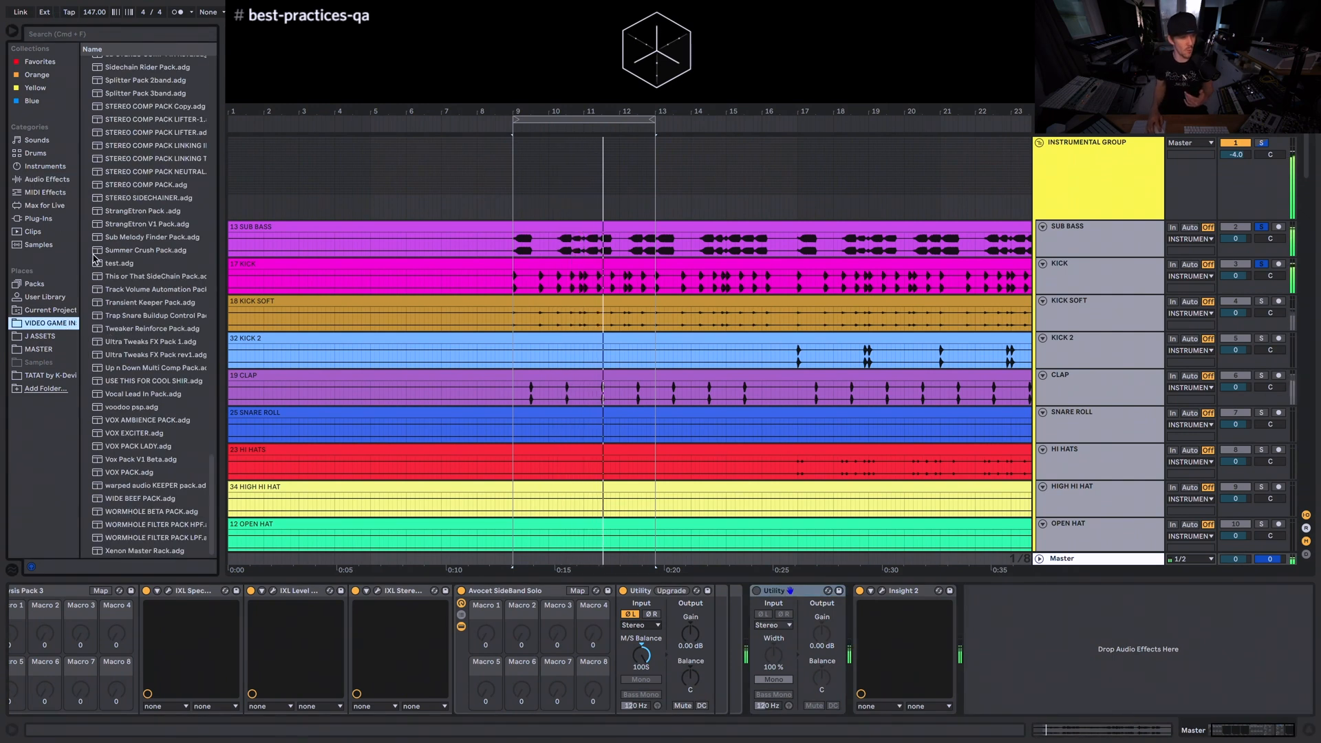
scroll(139, 414, up, 10)
scroll(139, 414, up, 5)
click(162, 270)
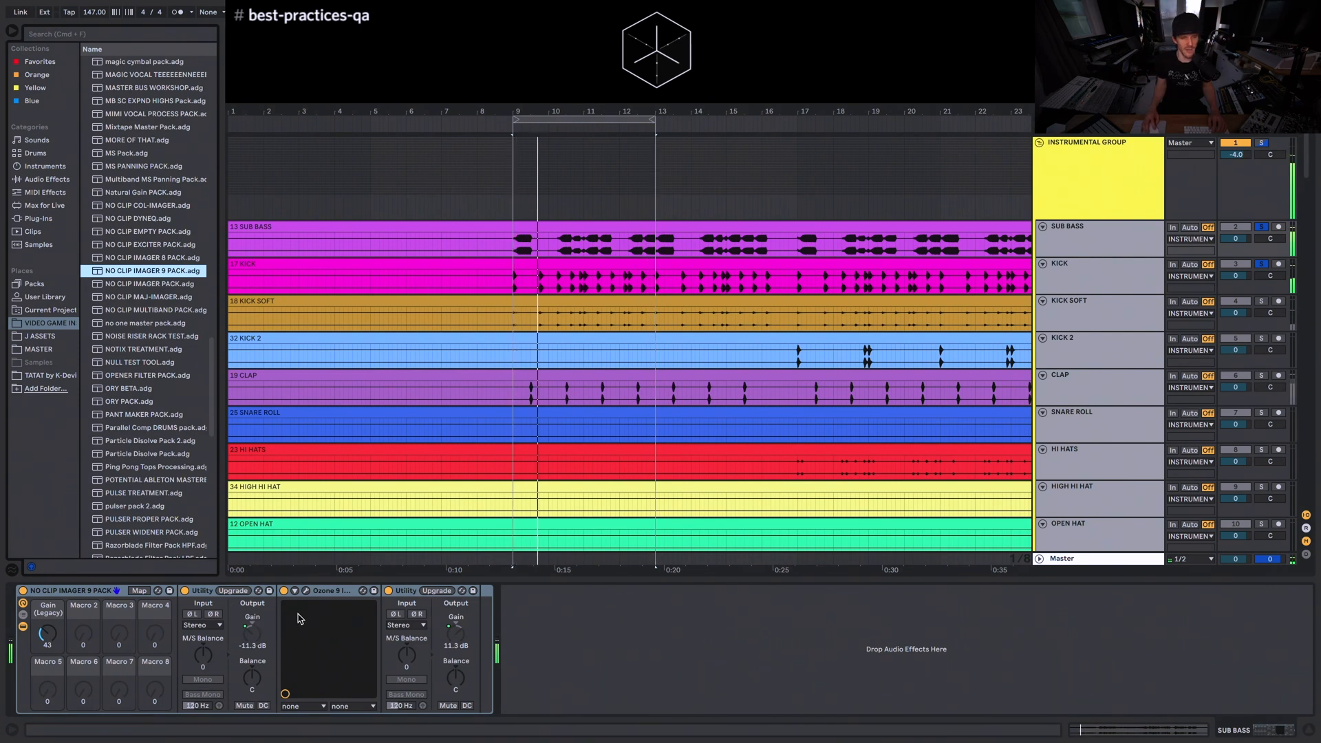
- Set the NO CLIP IMAGER 9 PACK's Gain macro to 32 and open its Ozone 9 Imager plug-in window
drag(48, 633, 48, 641)
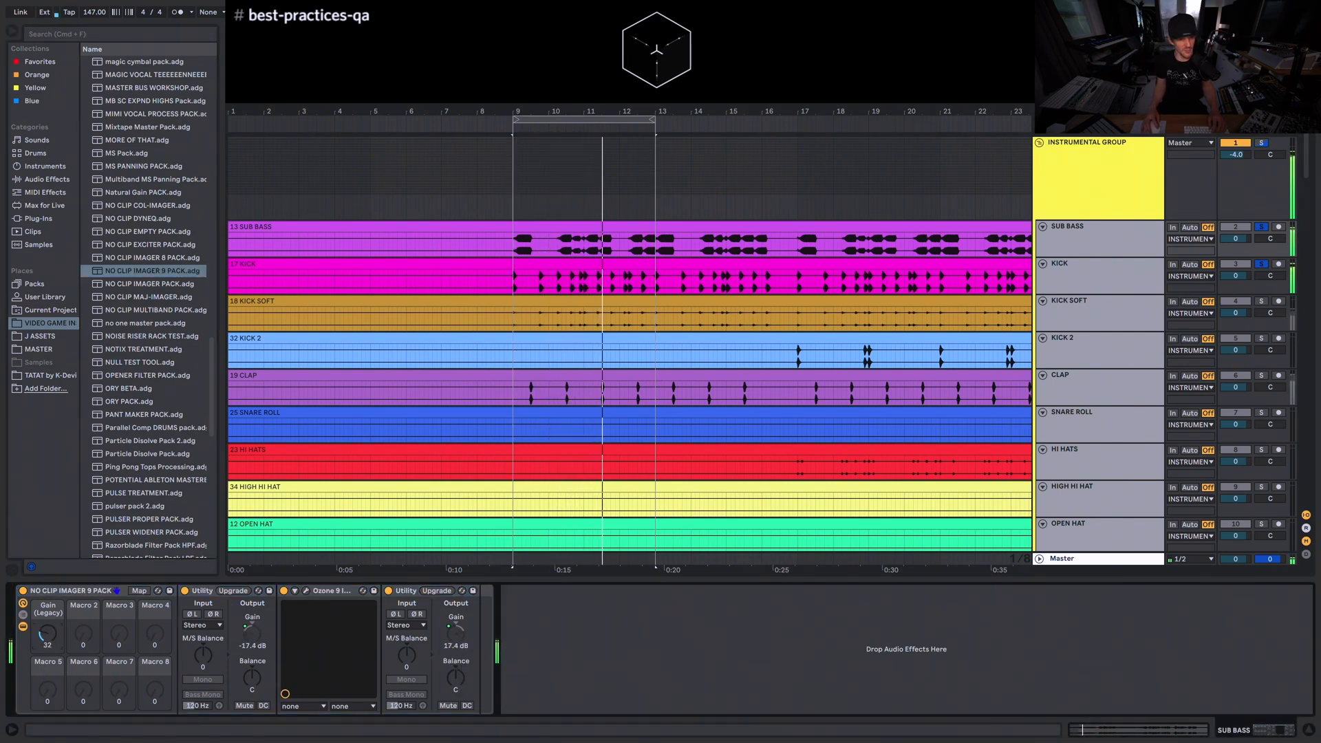
click(307, 592)
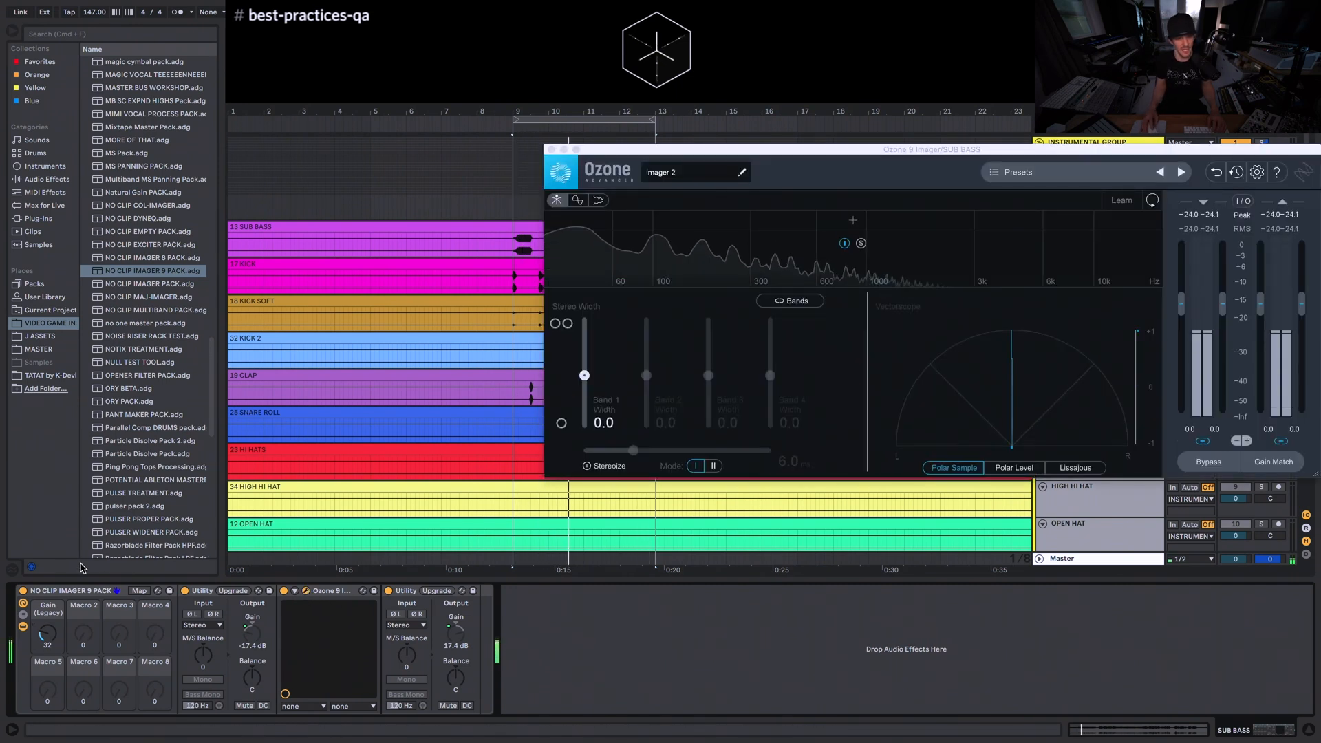
- Test the NO CLIP IMAGER 9 PACK's Gain macro at 67, return it to 32 and restart loop playback
drag(47, 633, 48, 608)
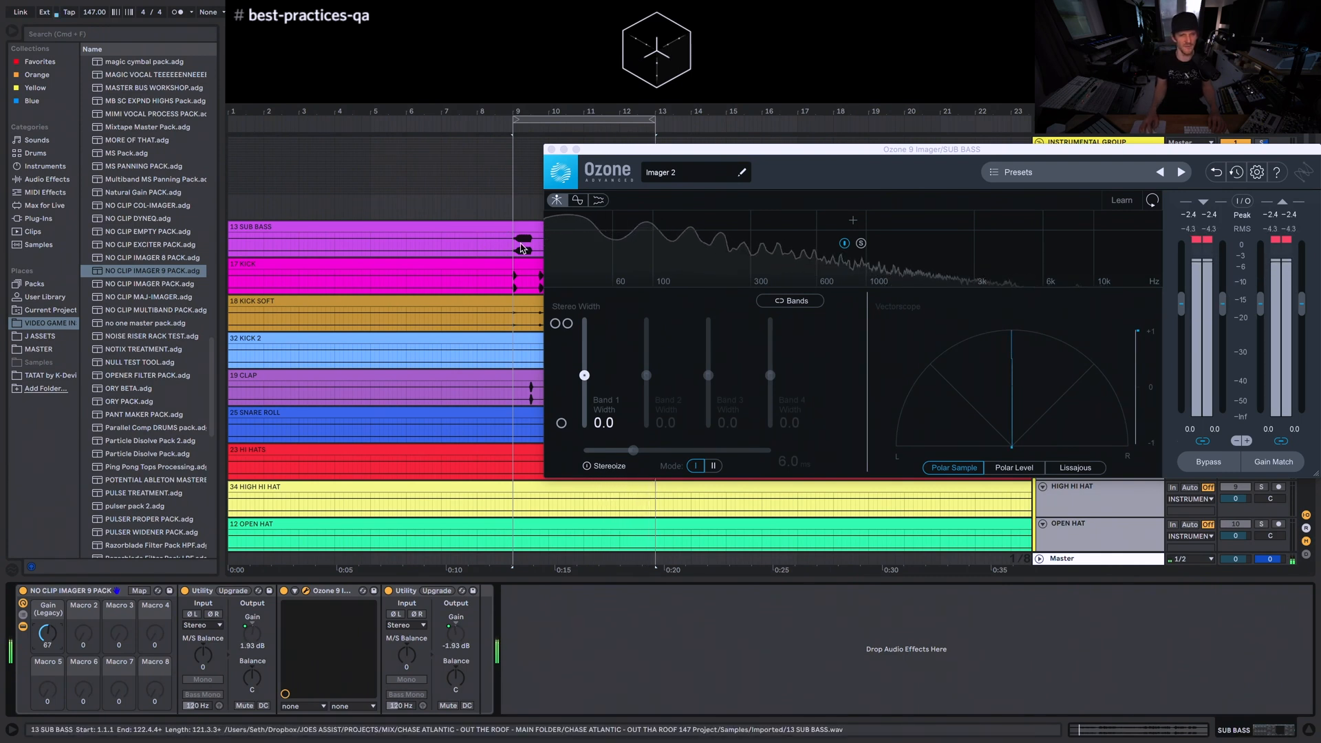
drag(47, 640, 47, 664)
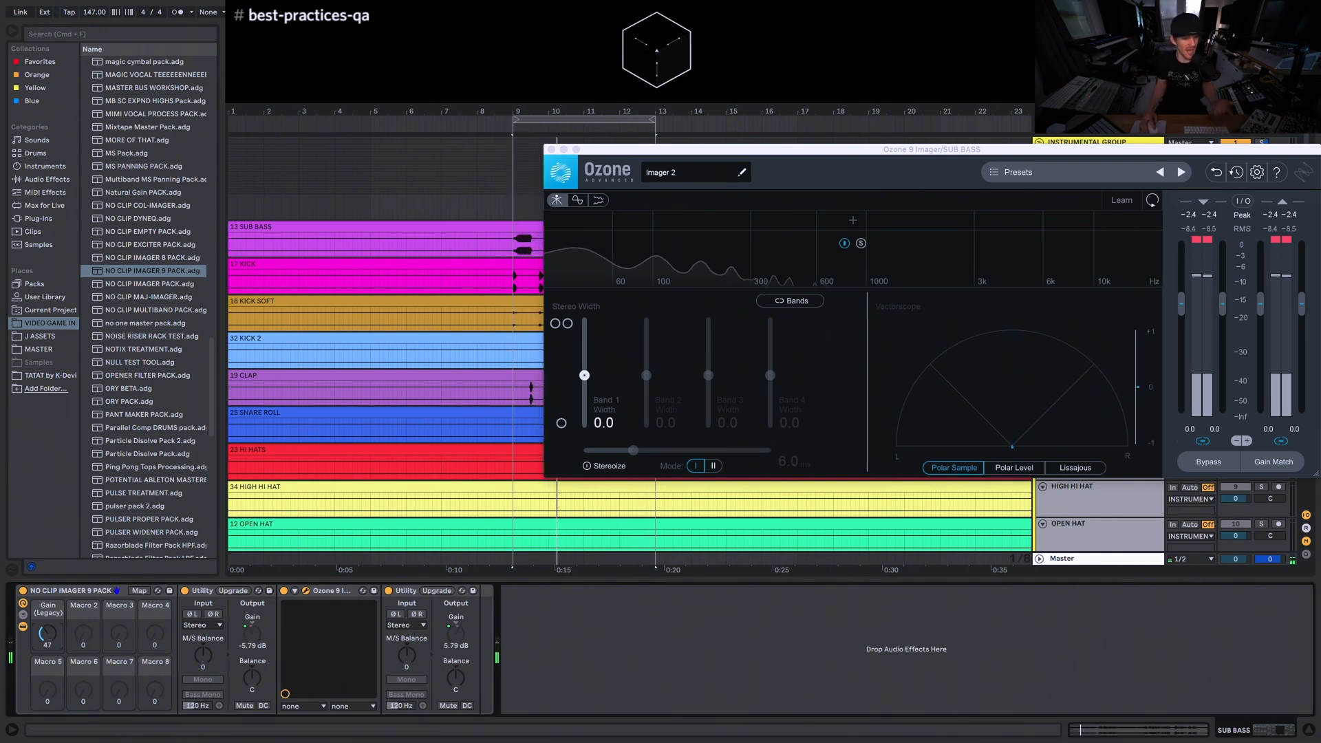
click(1203, 234)
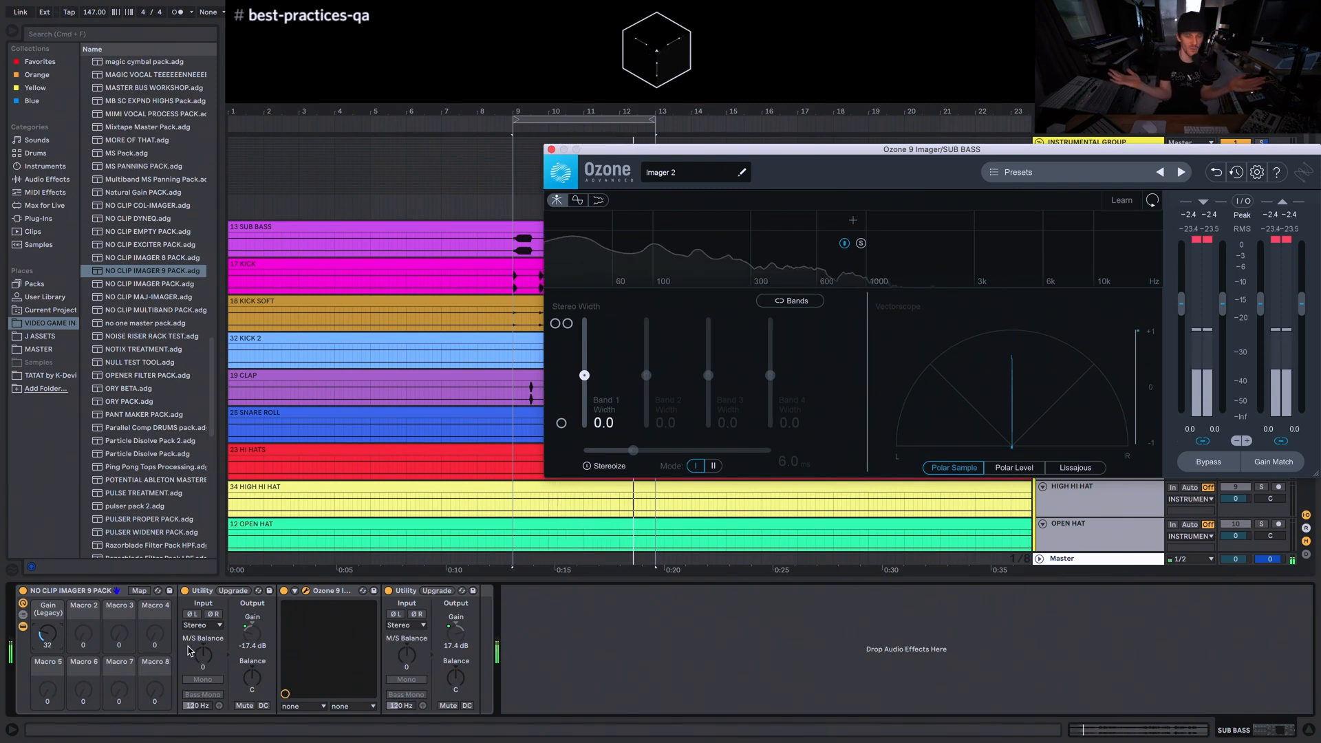
key(space)
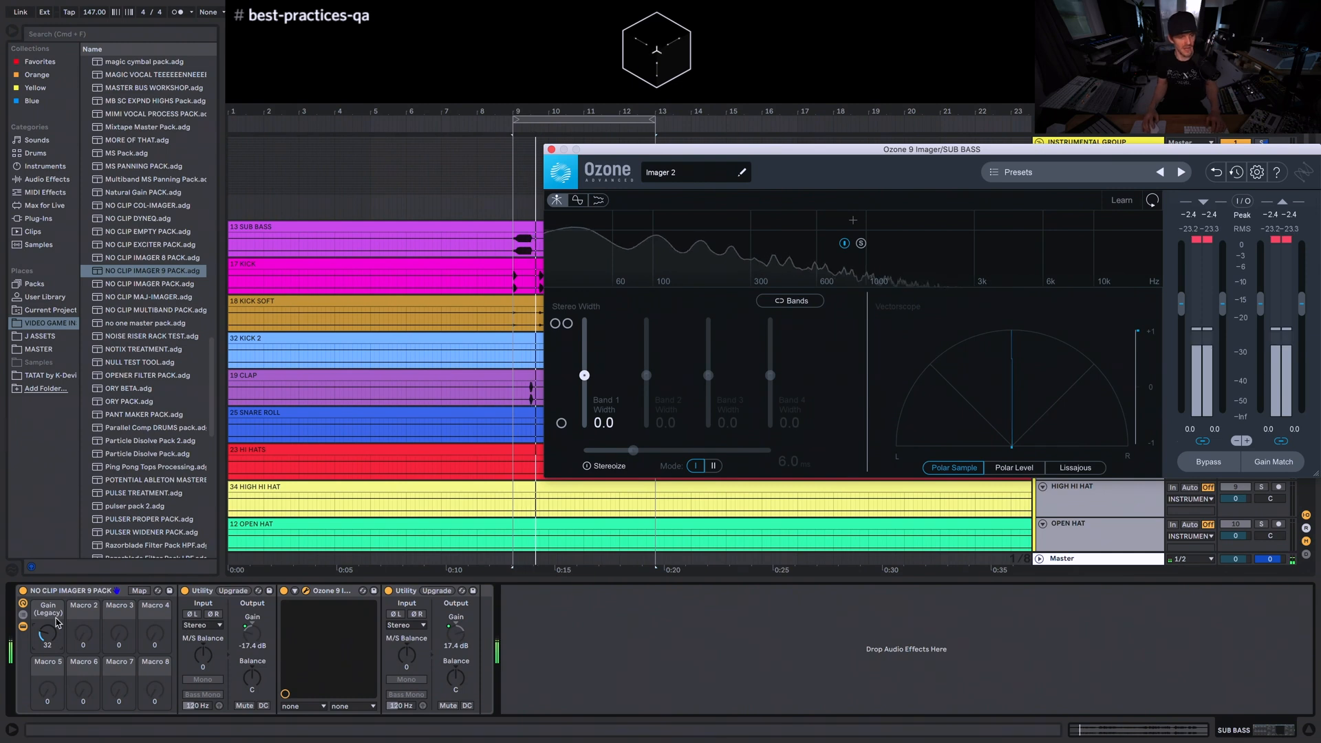
key(space)
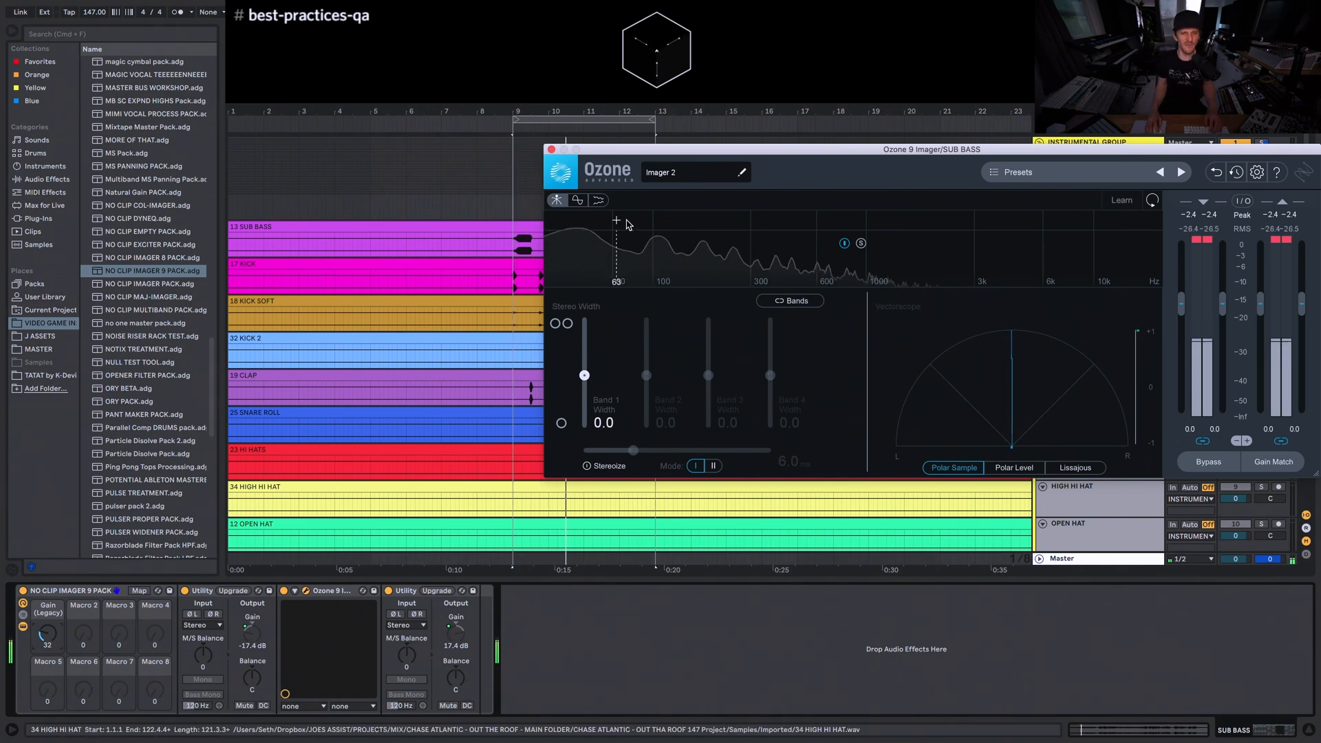
- Move the Ozone 9 Imager window clear of the SUB BASS and KICK clips and extend the loop's end to 16.4.3
drag(612, 154, 583, 303)
drag(655, 120, 795, 131)
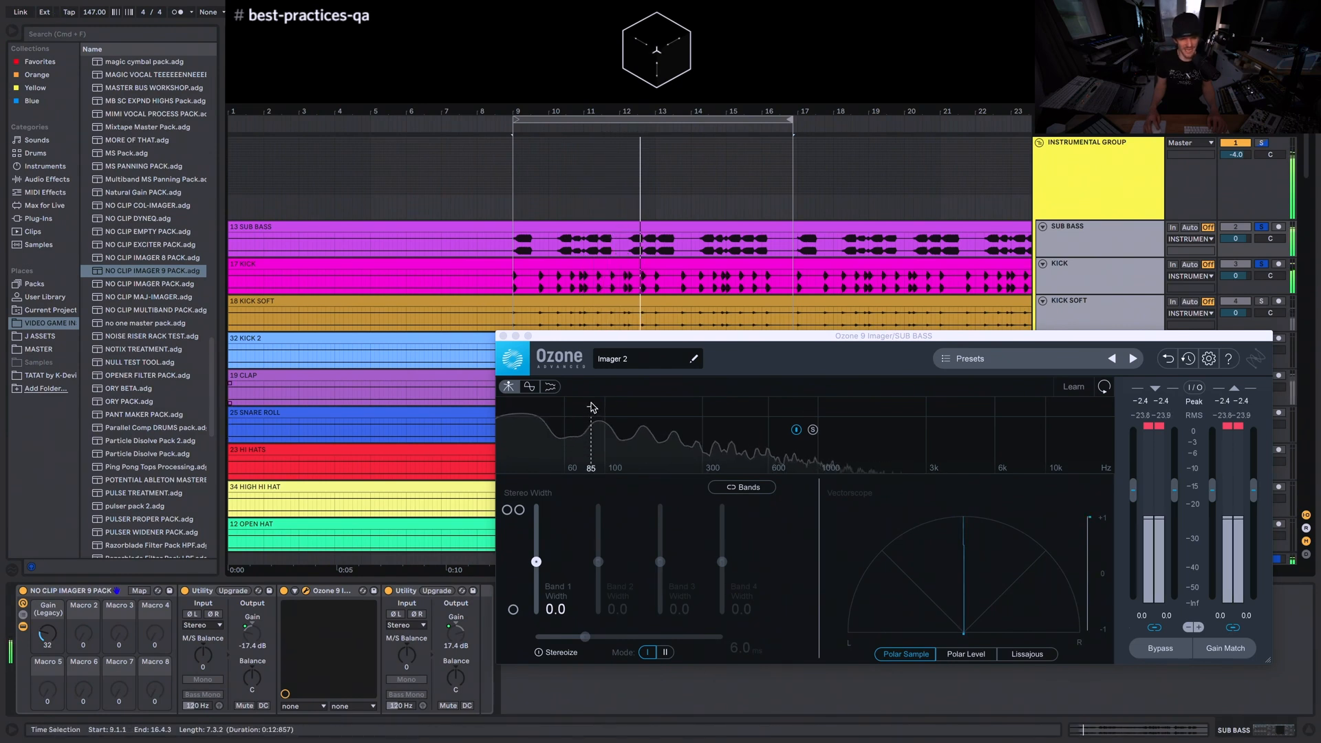
- Split the Imager into two bands at about 85 Hz, enable Stereoize and set Band 2 Width to 49.4
click(590, 407)
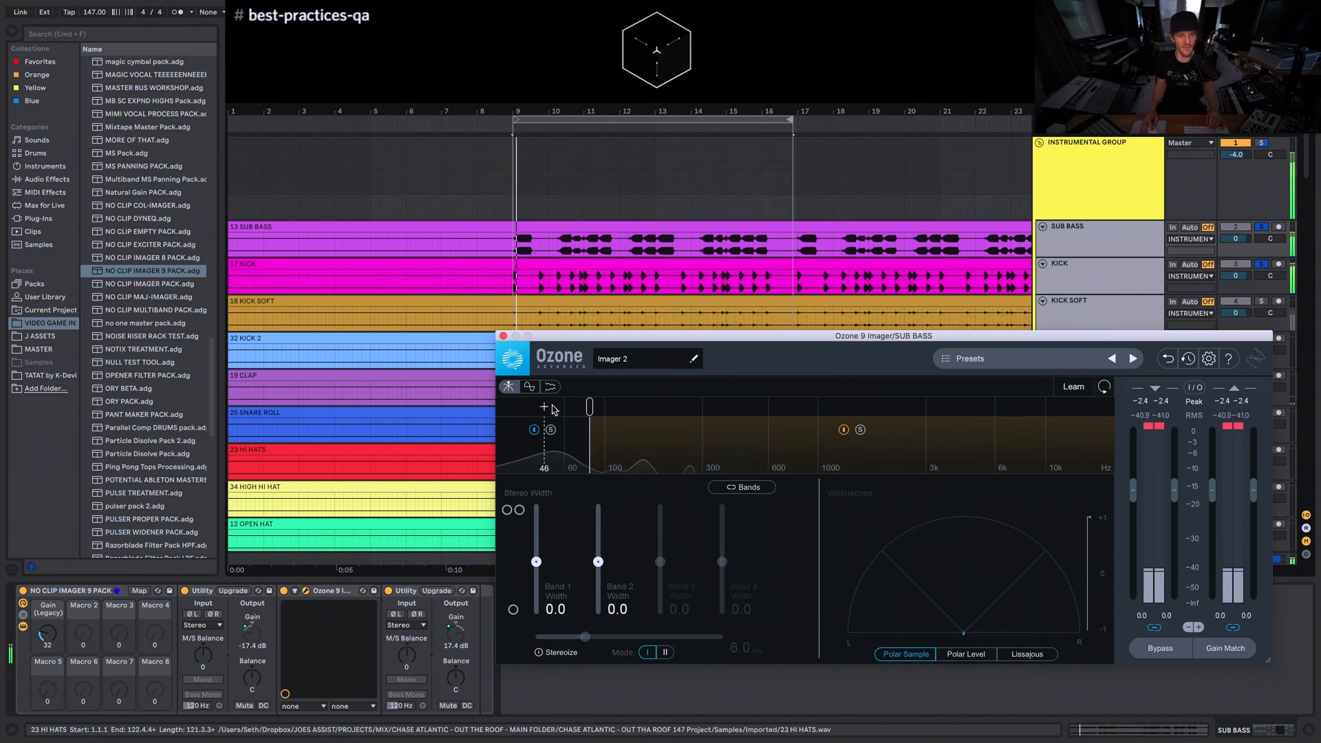
click(575, 657)
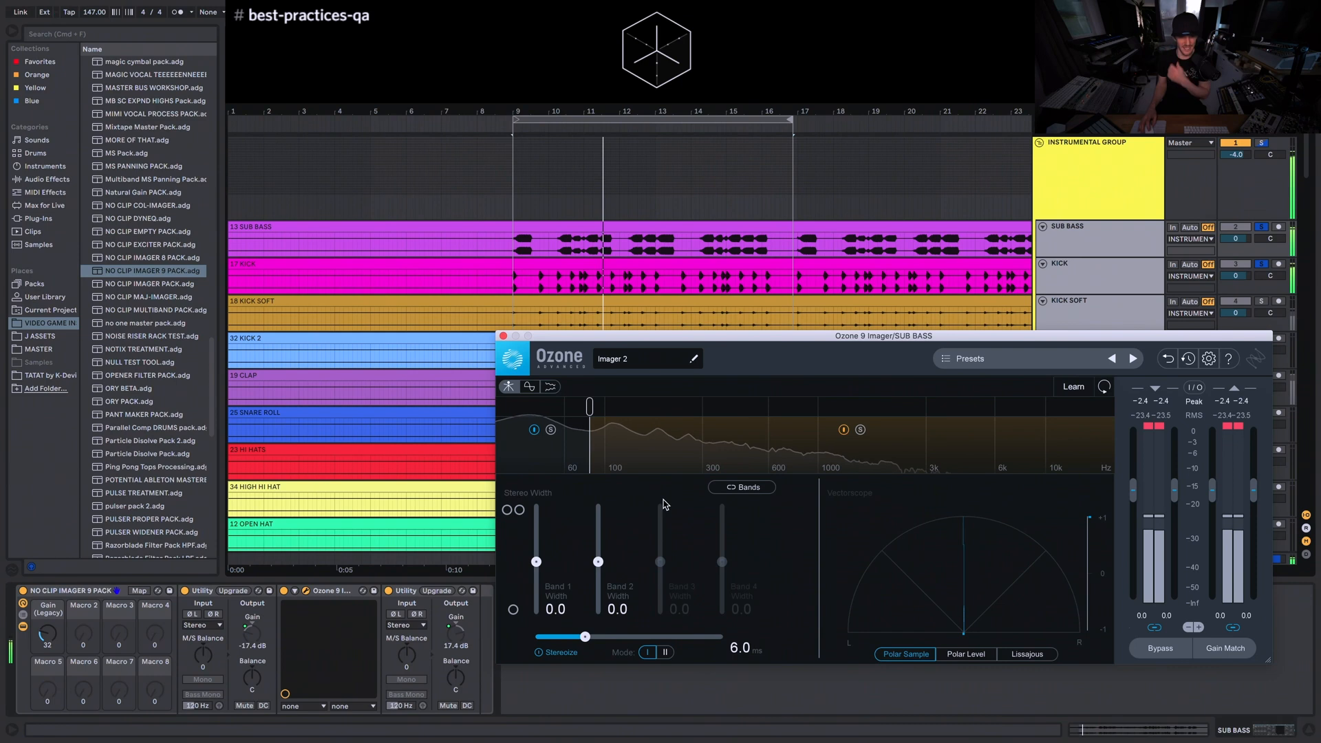
drag(598, 561, 593, 538)
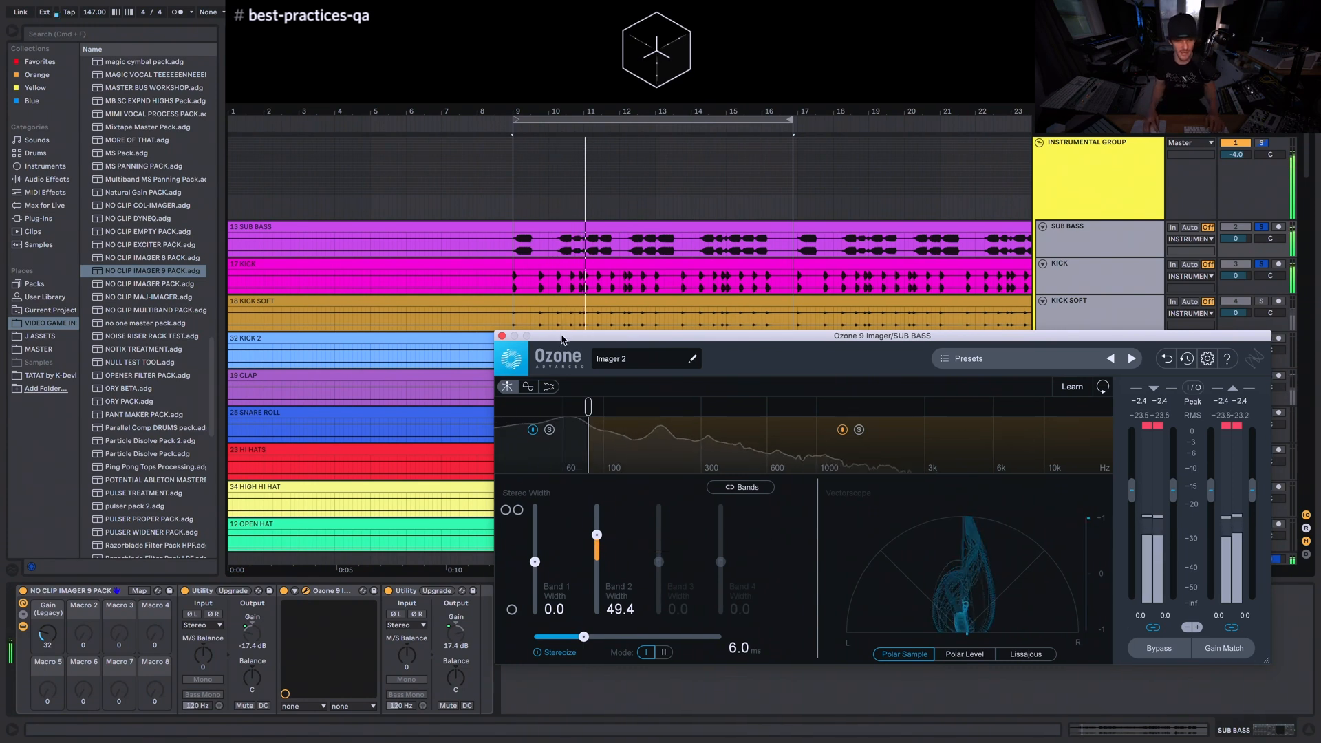
- Open the Insight 2 spectrum analyzer from the Master track and arrange it with the Ozone 9 Imager window
drag(567, 336, 381, 203)
click(1004, 558)
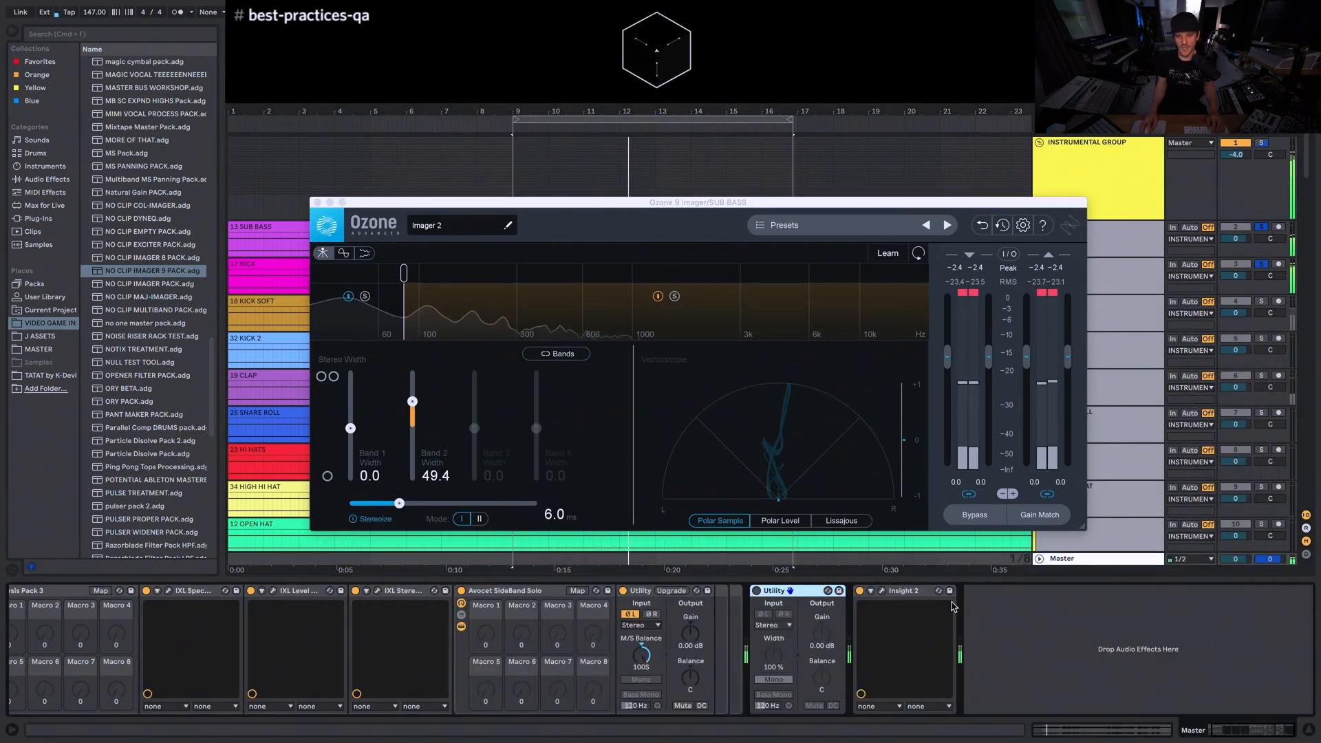
click(880, 591)
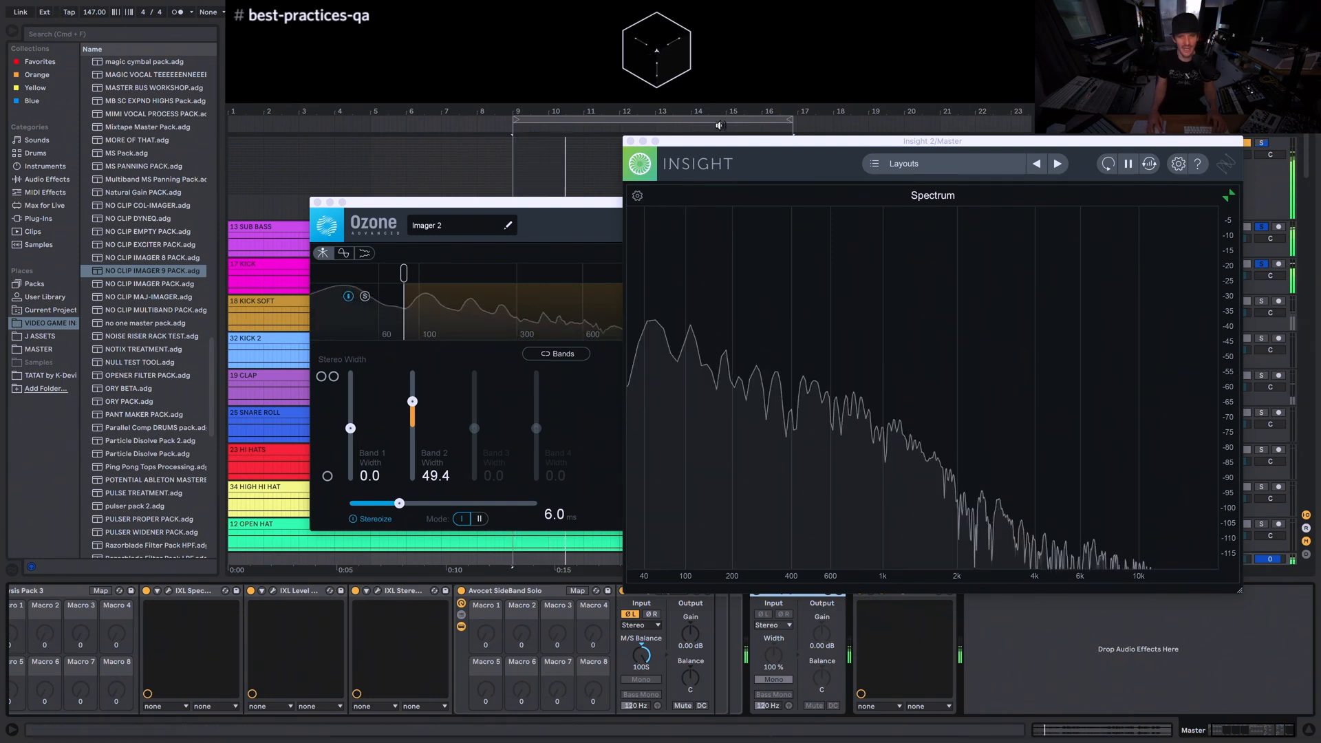
drag(787, 141, 627, 122)
- Solo the CHASE ATLANTIC - OUT THA ROOF master track and examine its low end in its own Insight 2 spectrum during playback
scroll(1168, 452, down, 15)
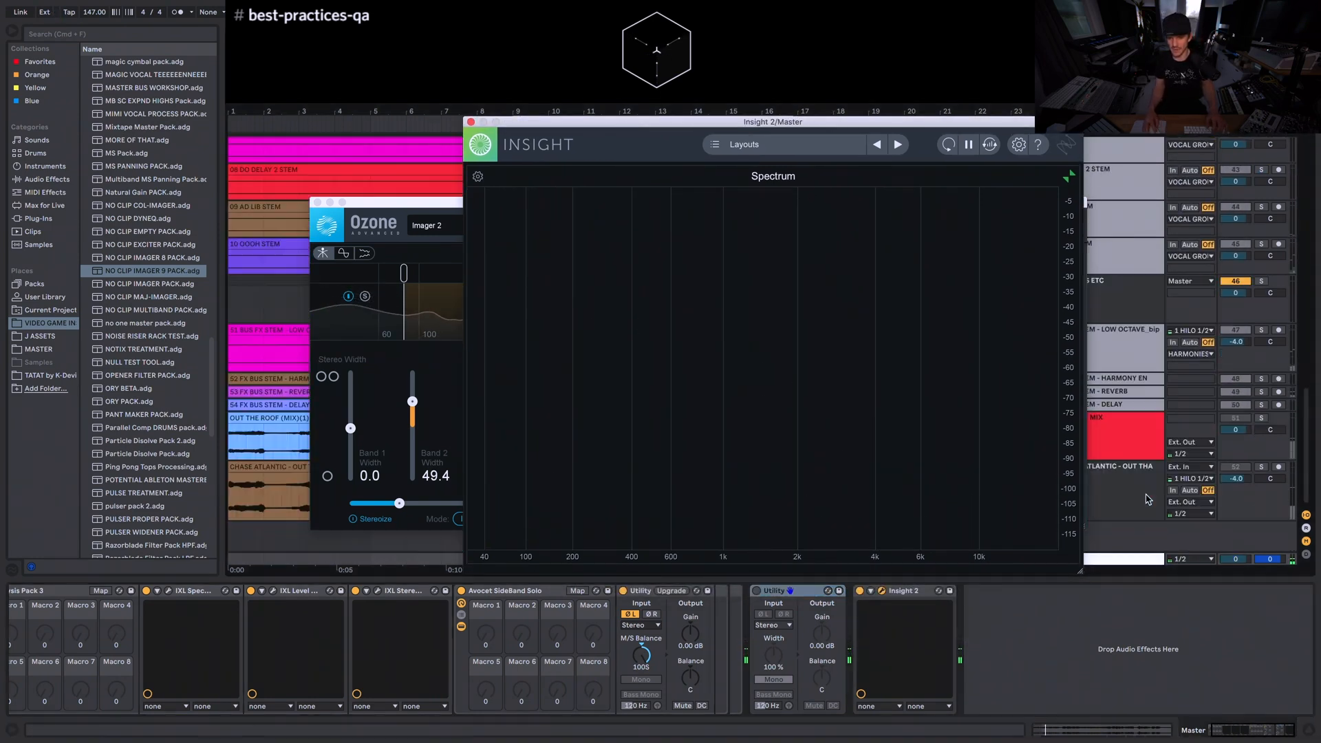
click(1132, 487)
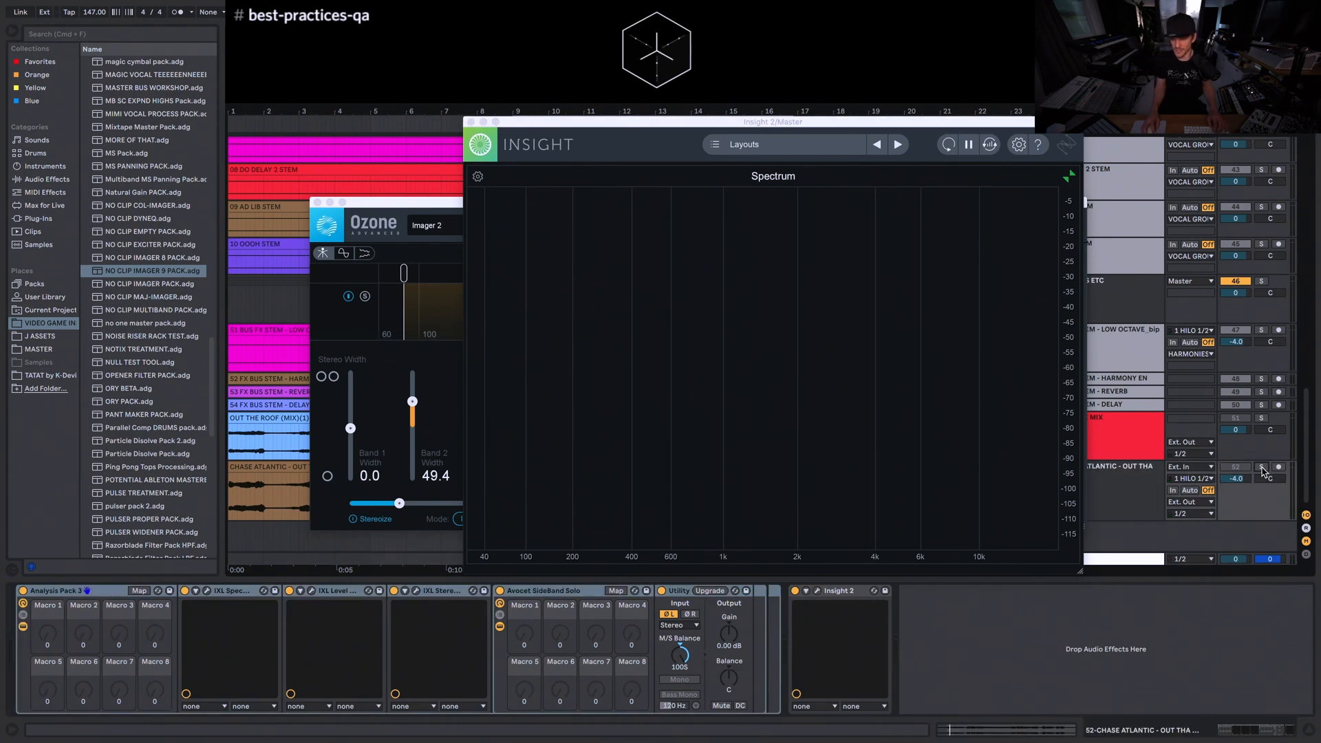
click(819, 591)
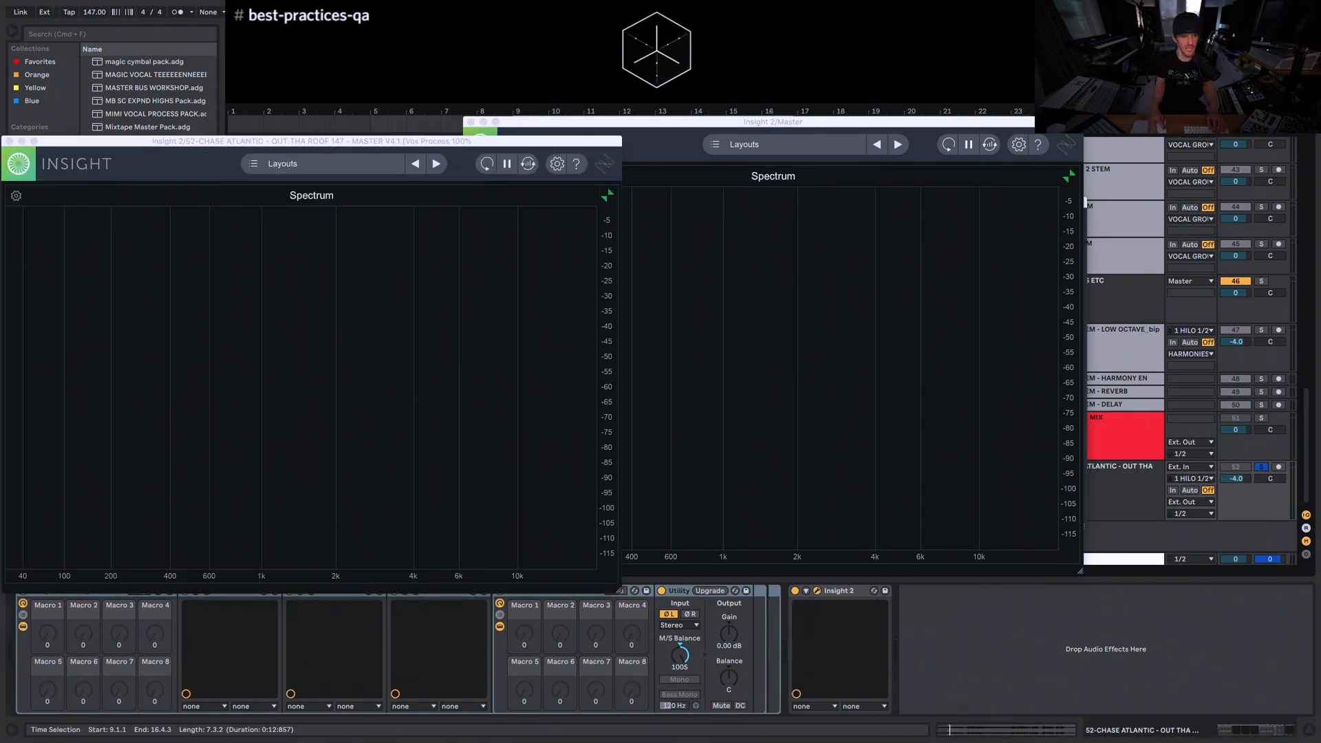
drag(364, 142, 548, 134)
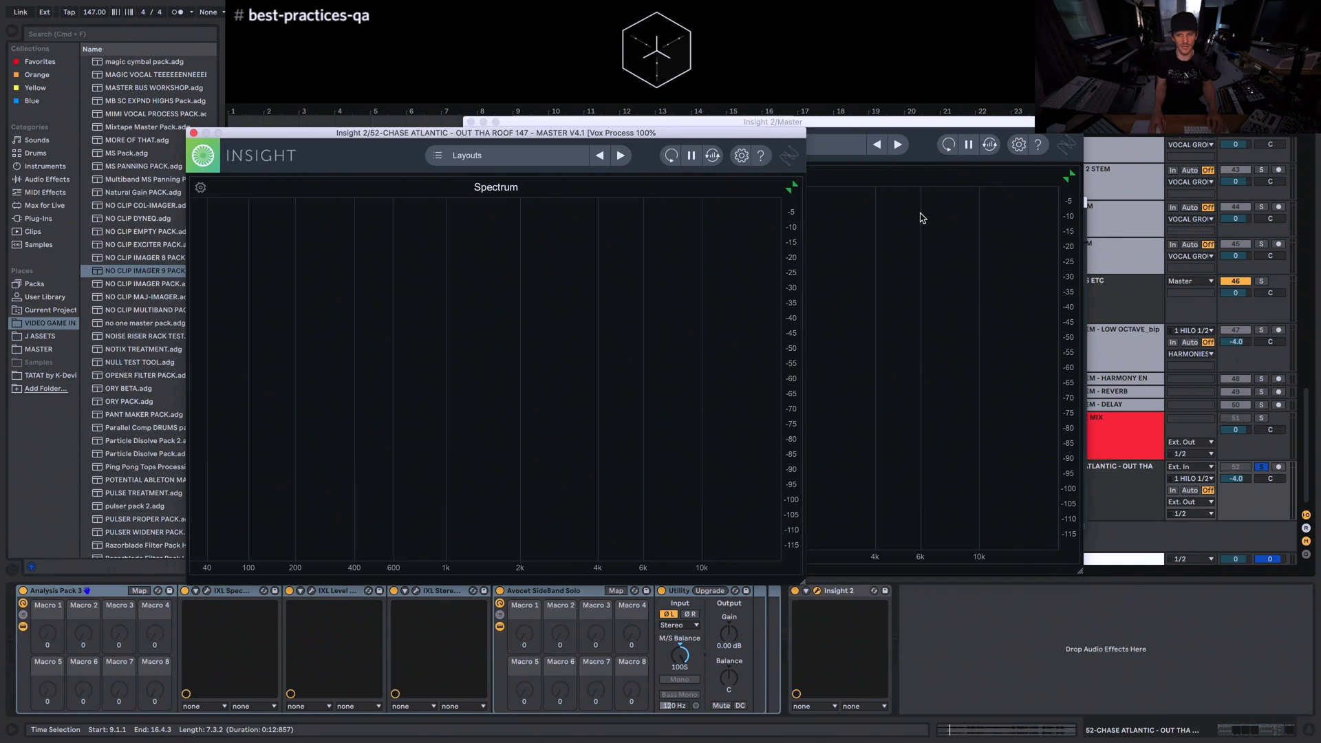
key(space)
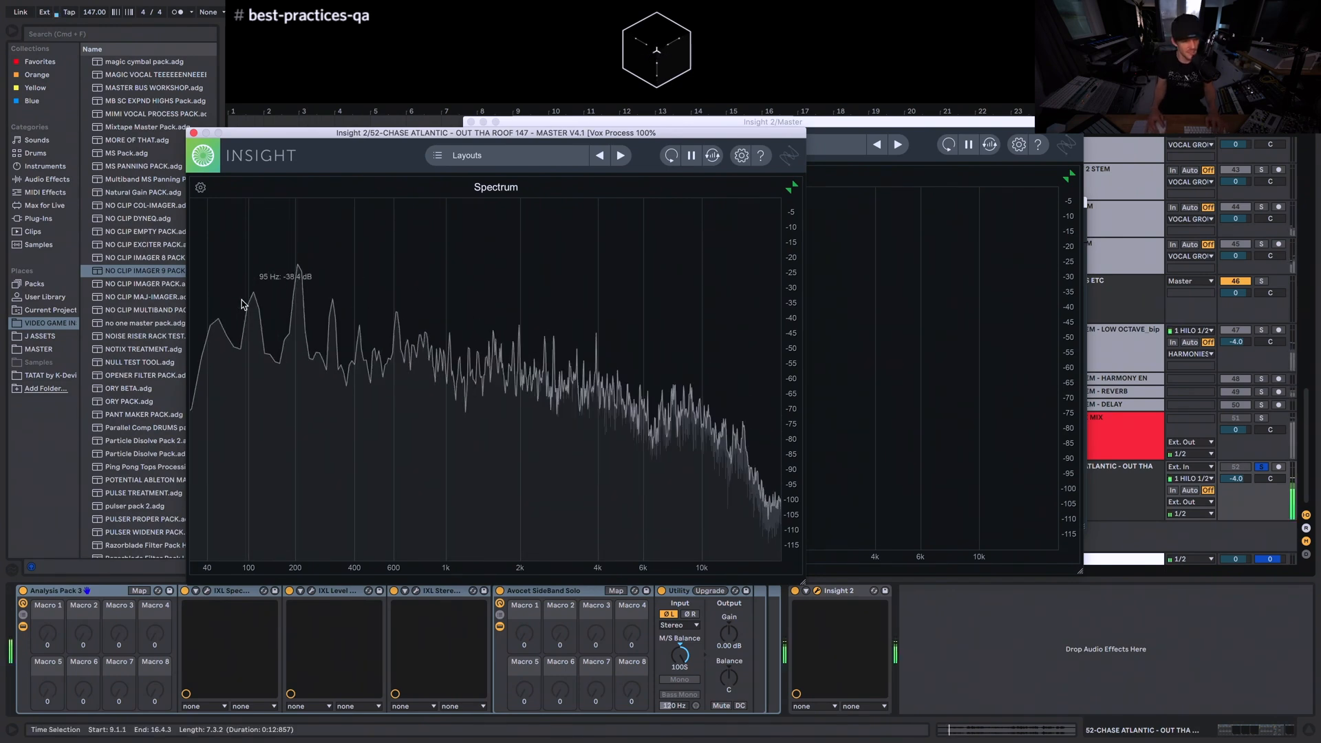
key(space)
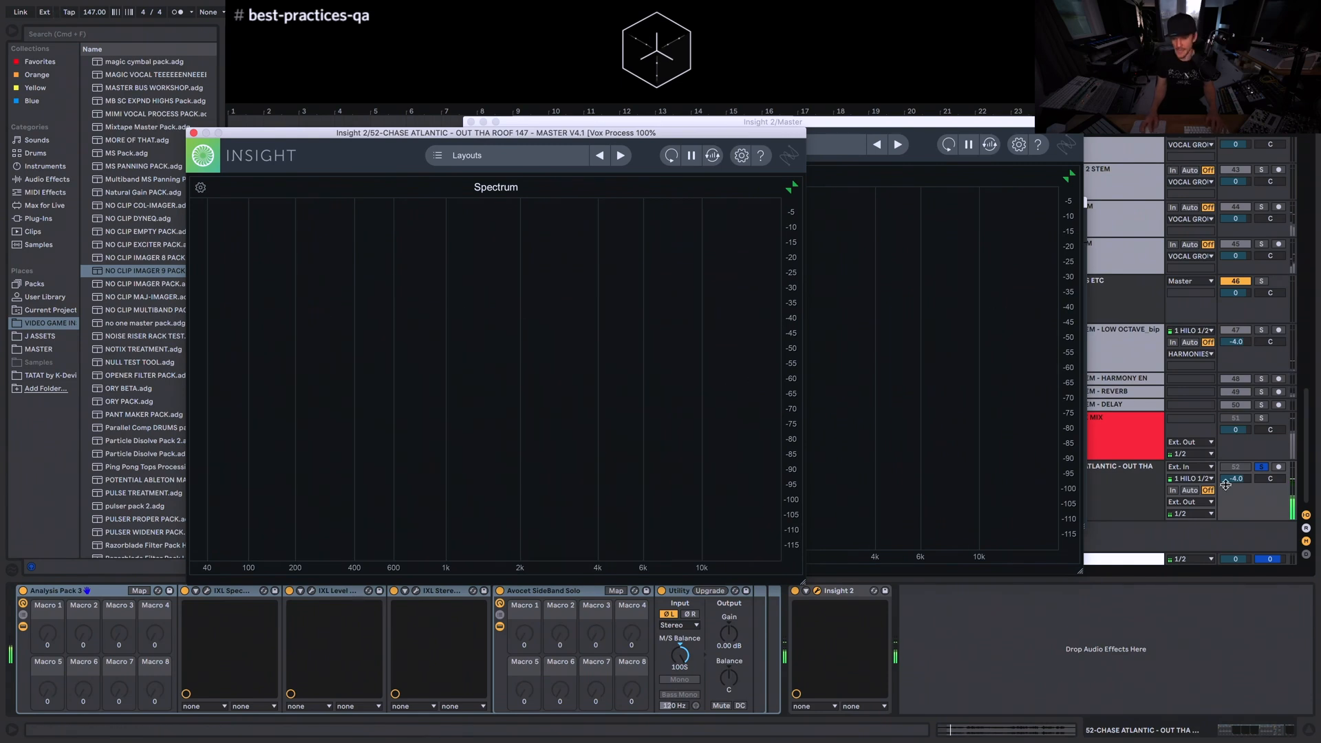
- Unsolo the reference master track, examine the full mix in the Master's Insight 2 spectrum, and close both Insight 2 windows
click(1265, 467)
key(space)
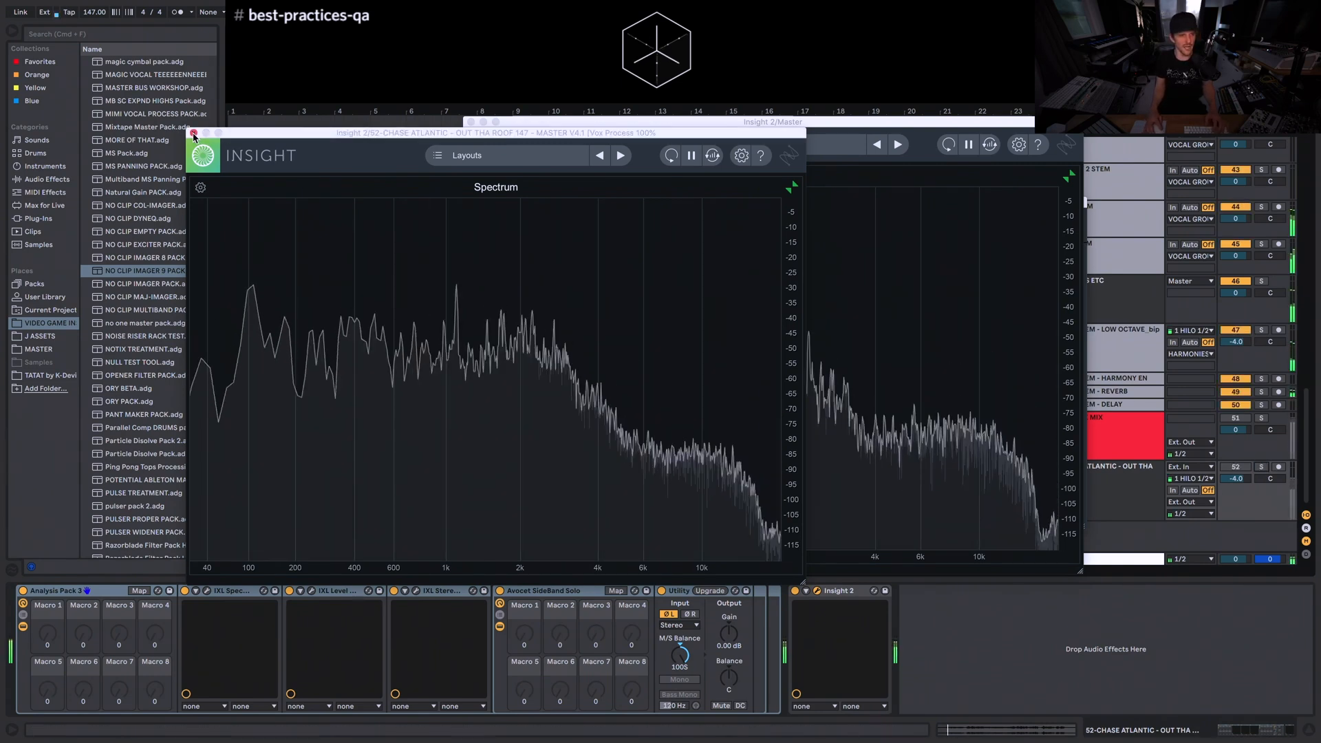
click(193, 132)
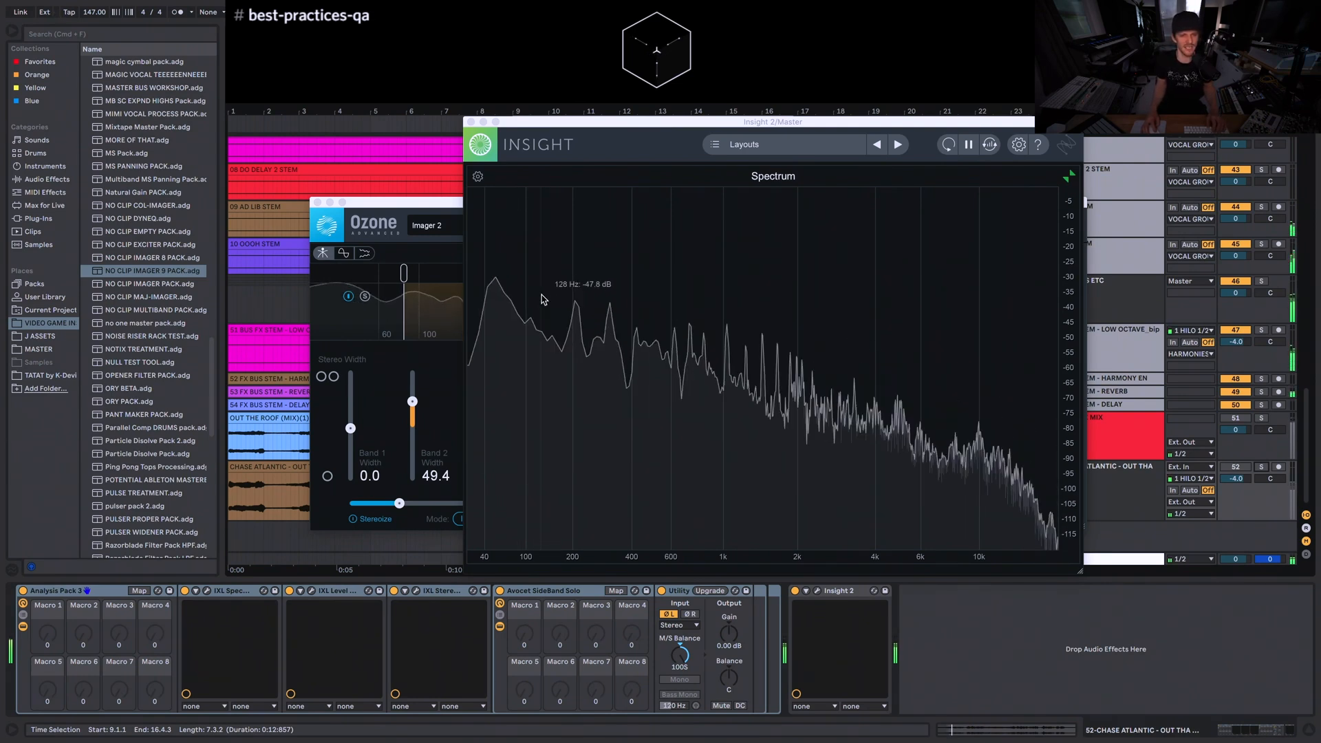
key(space)
click(477, 121)
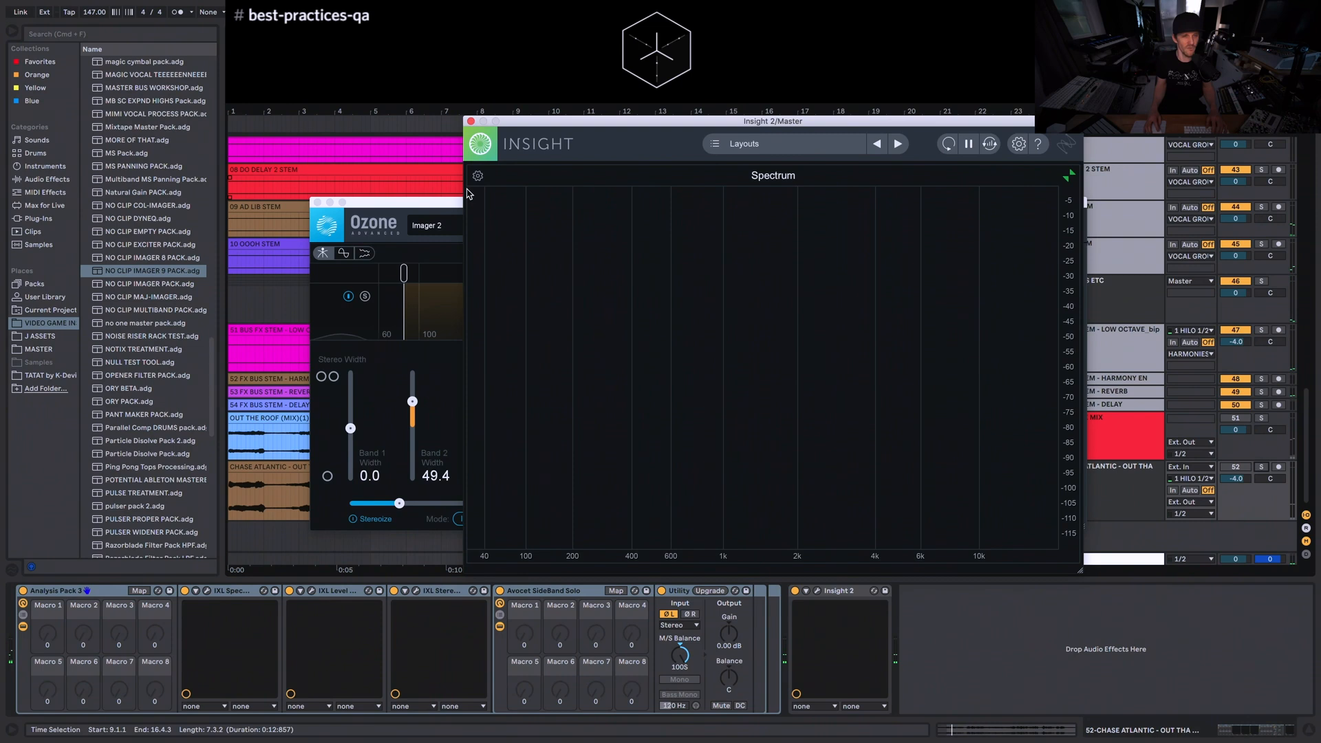
click(471, 121)
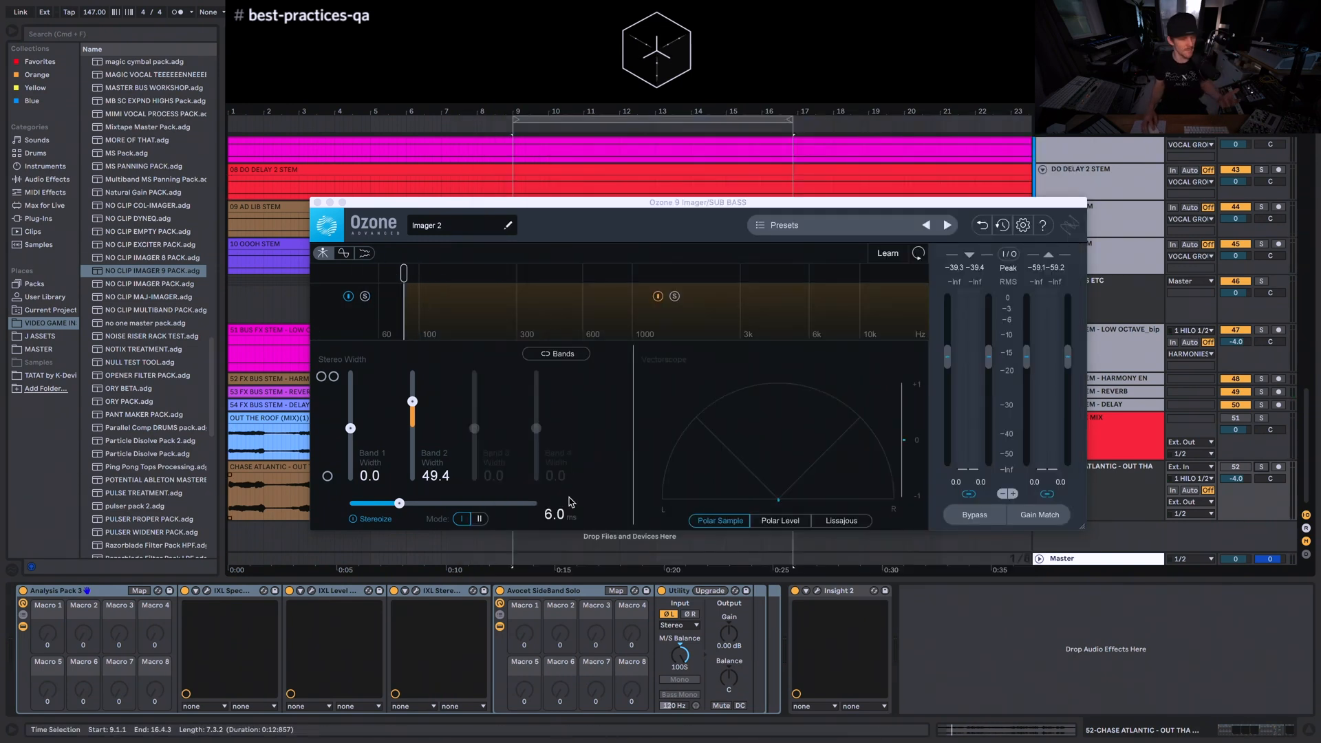